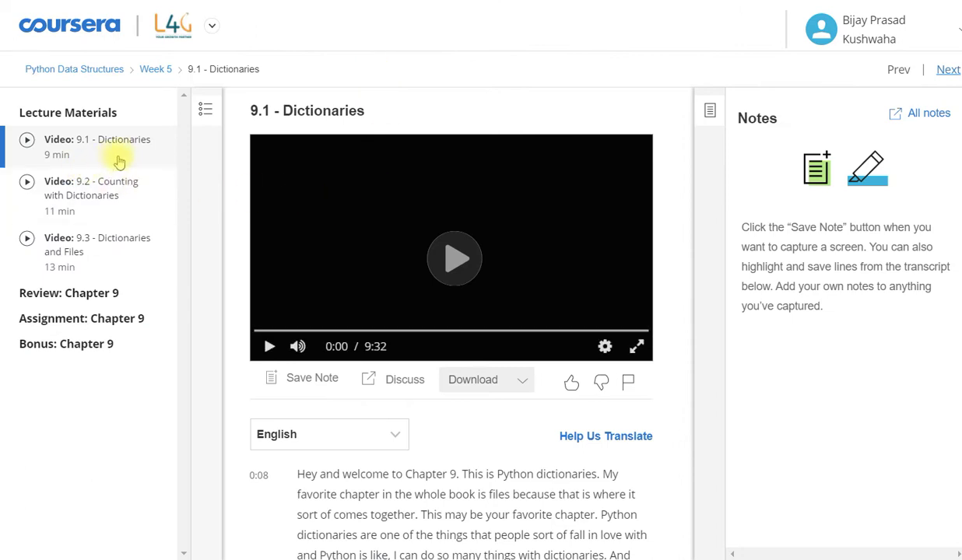
# - Play lecture 9.1 and skip it to its end, then start lecture 9.2 Counting with Dictionaries
pyautogui.click(457, 260)
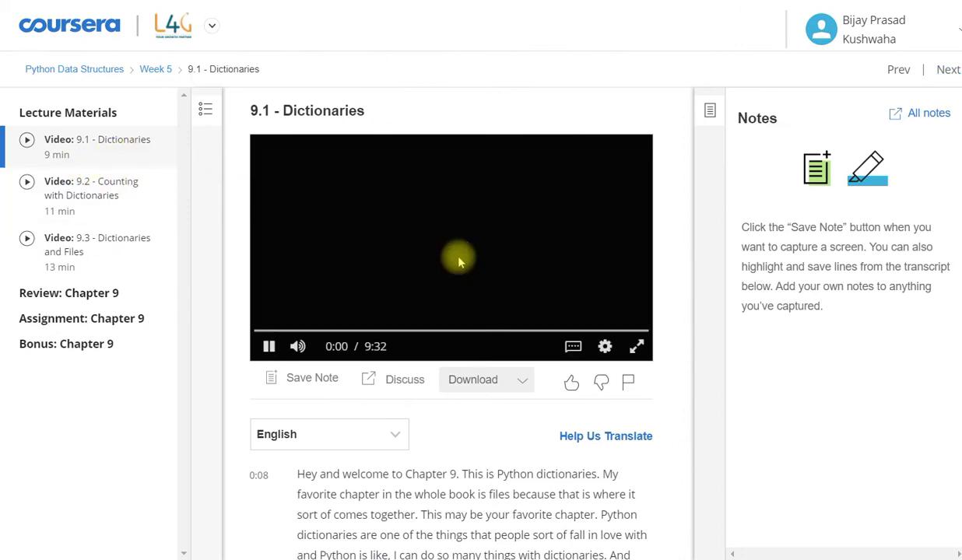
pyautogui.press('space')
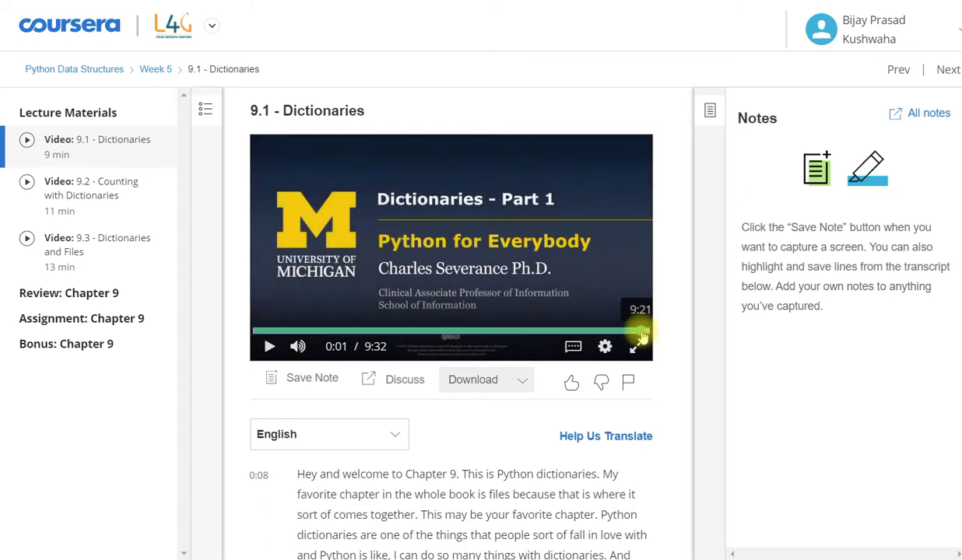
pyautogui.click(642, 333)
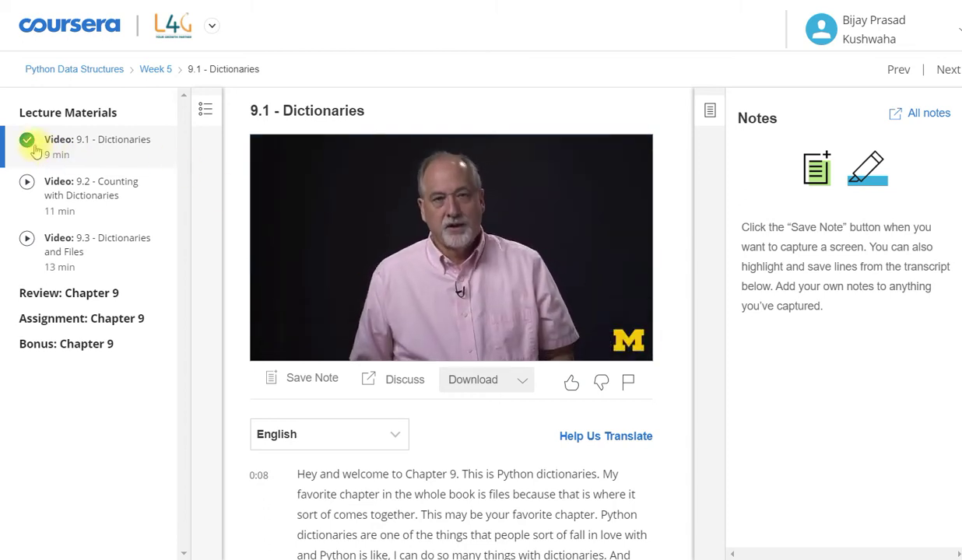
pyautogui.click(72, 188)
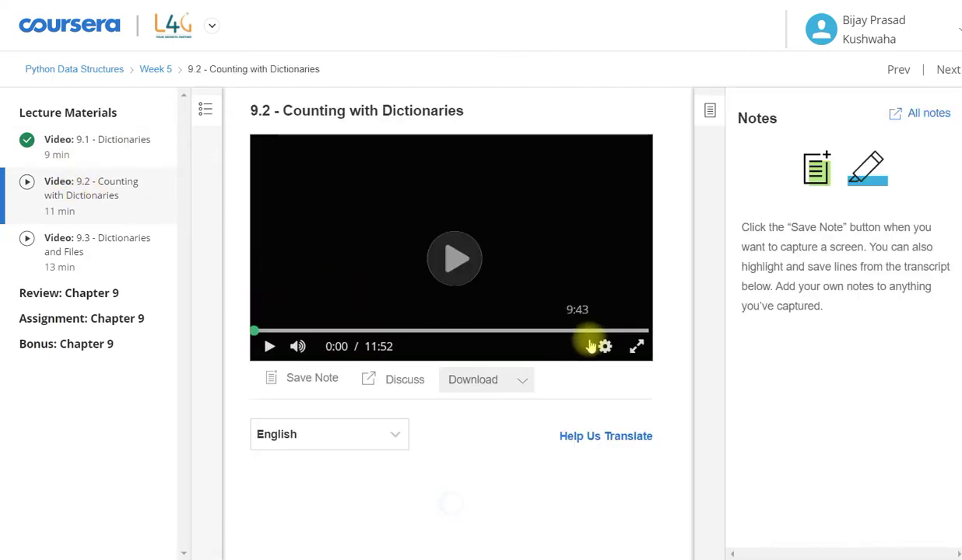
pyautogui.click(455, 265)
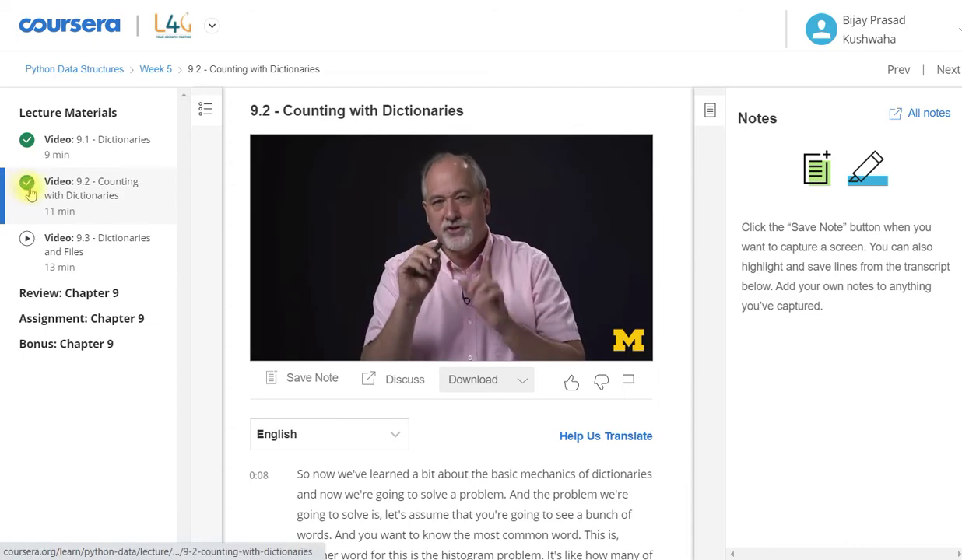
# - Play lecture 9.3 to its end, then expand Review: Chapter 9 and open the Chapter 9 Quiz
pyautogui.click(108, 251)
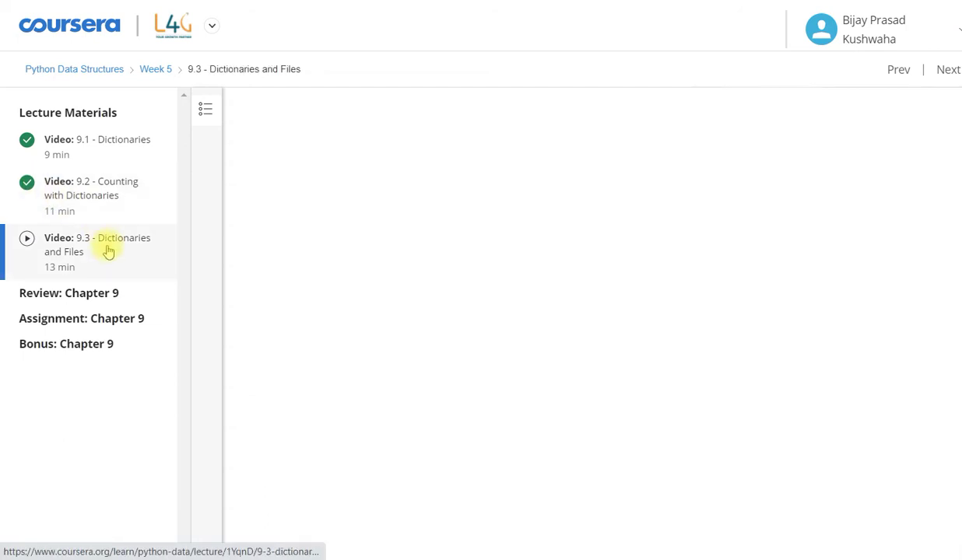
pyautogui.click(441, 263)
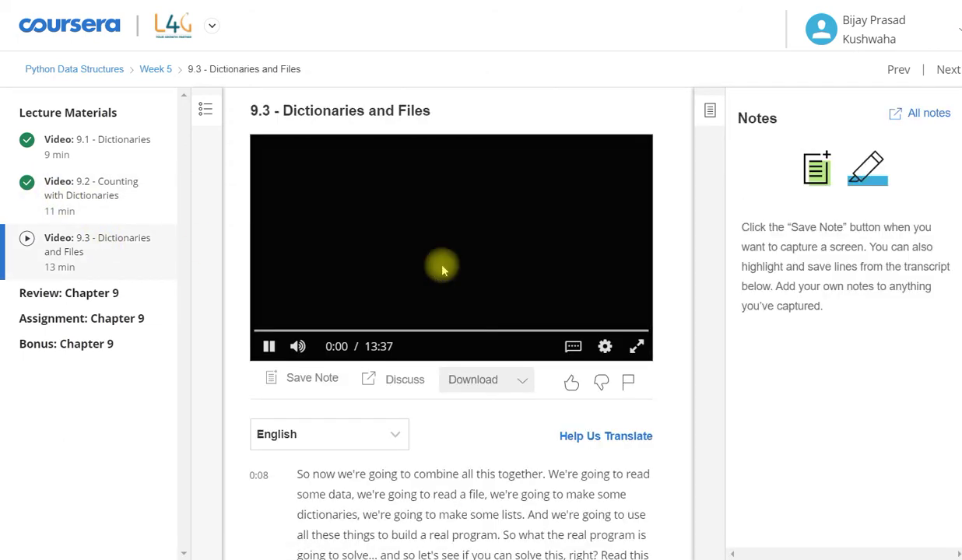
pyautogui.click(641, 330)
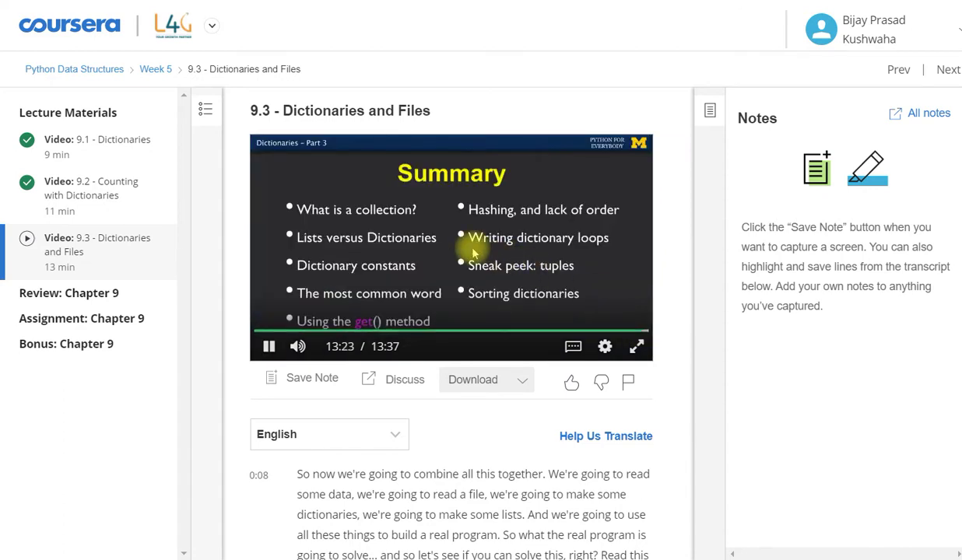
pyautogui.click(123, 289)
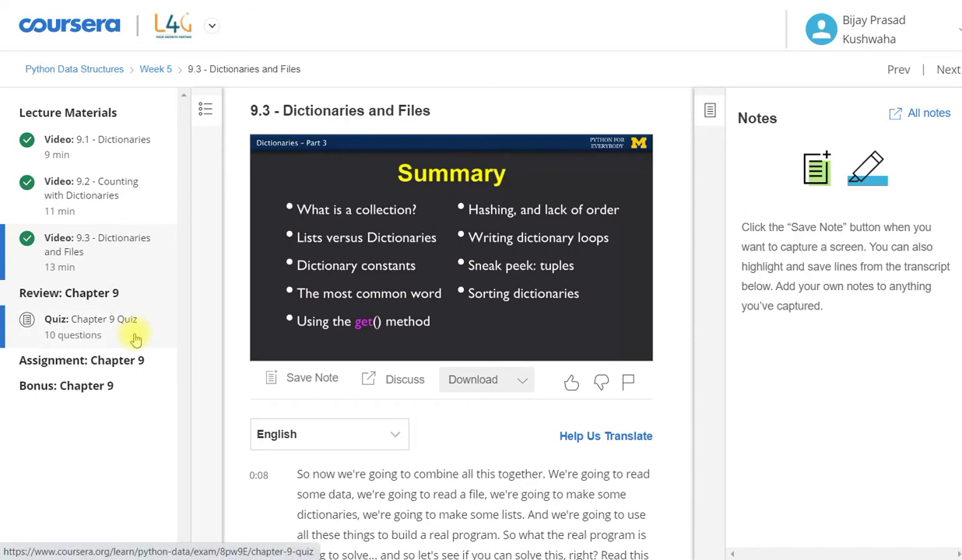
pyautogui.click(134, 338)
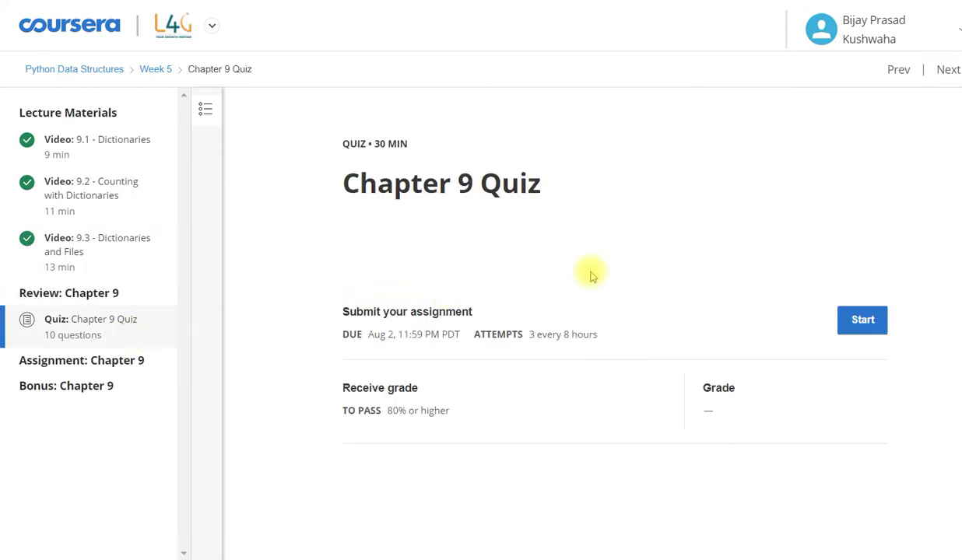
# - Start a new attempt at the Chapter 9 Quiz
pyautogui.click(881, 327)
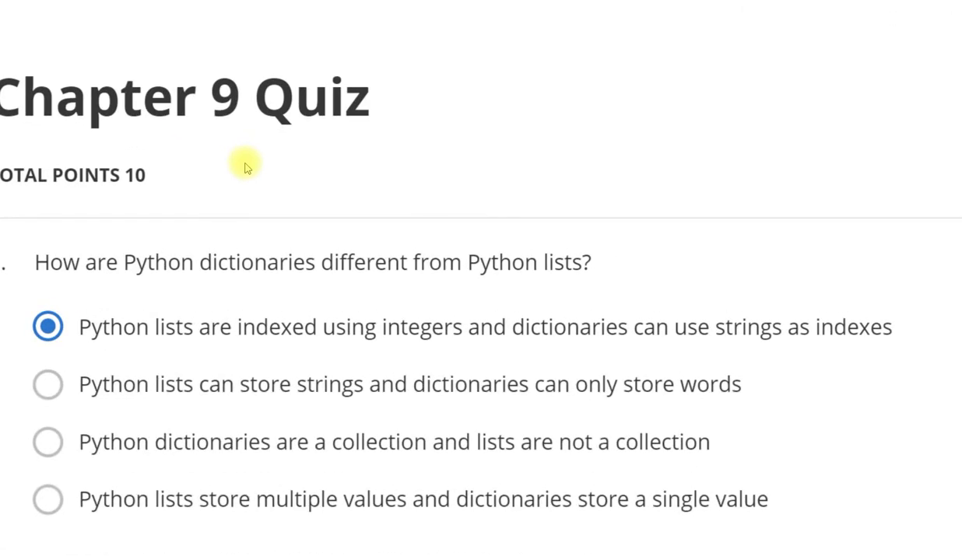
# - Work down through the Chapter 9 Quiz to question 10, answering each question along the way
pyautogui.rightClick(165, 167)
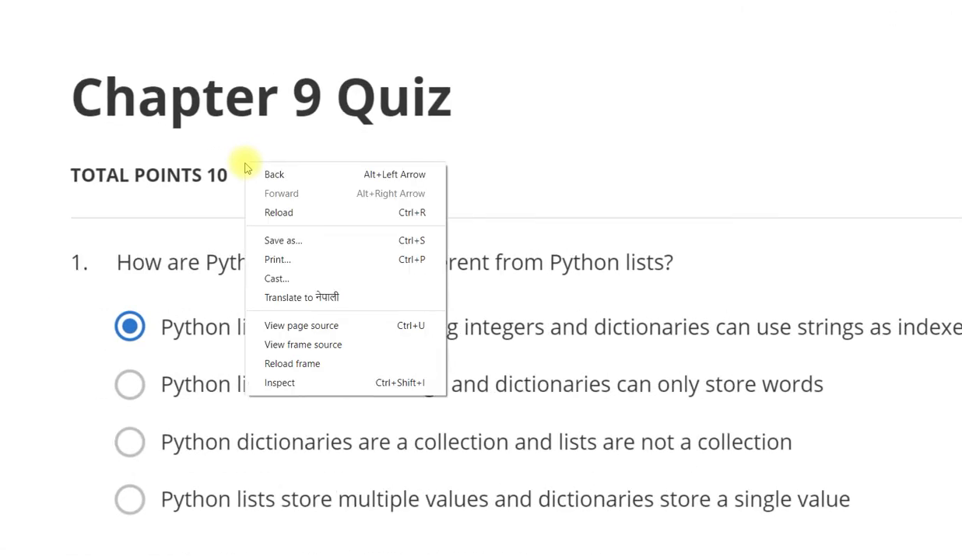
pyautogui.click(335, 142)
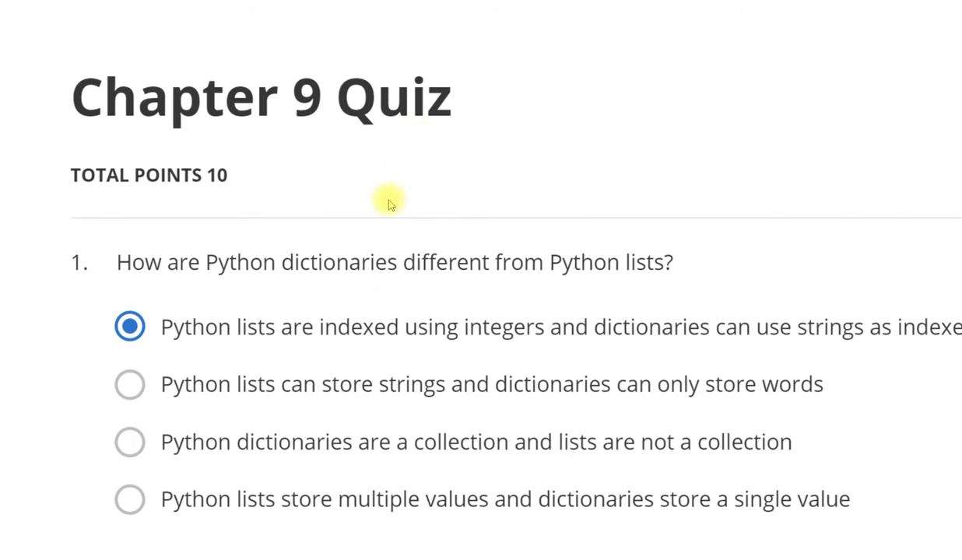
pyautogui.scroll(-2, 388, 200)
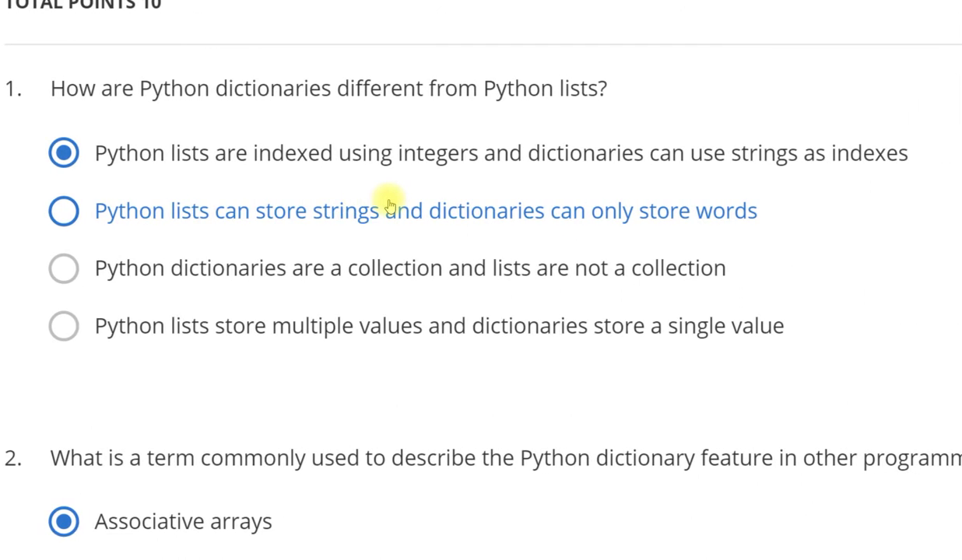
pyautogui.scroll(-1, 535, 327)
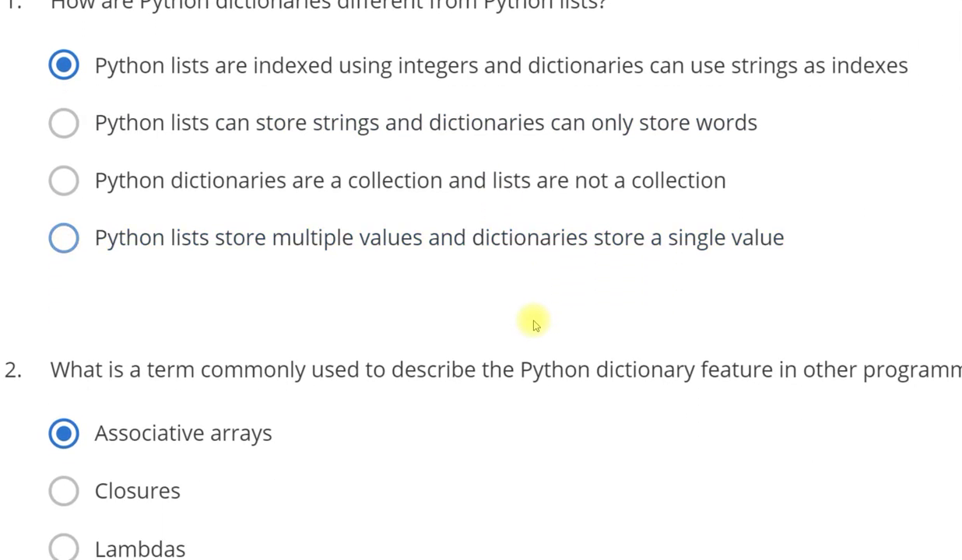
pyautogui.scroll(-2, 535, 327)
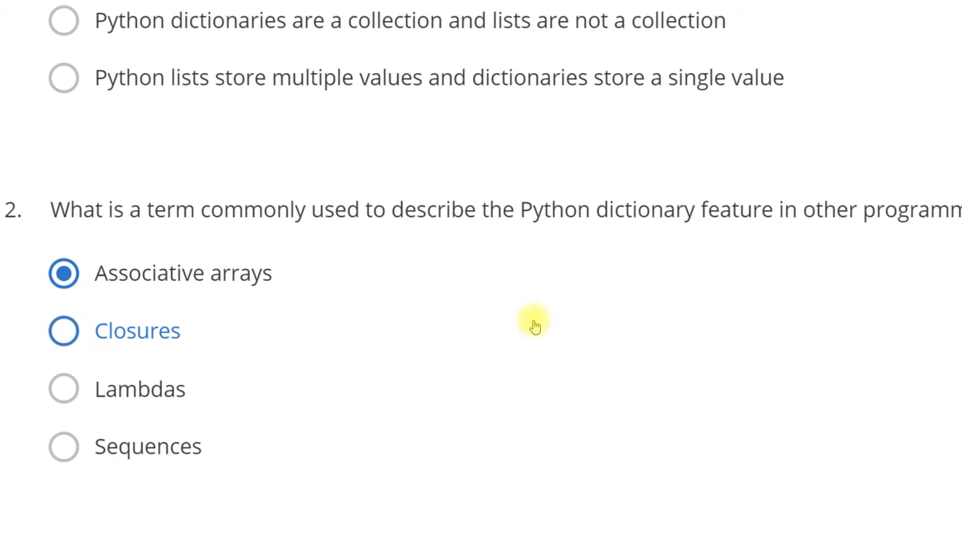
pyautogui.scroll(-5, 535, 327)
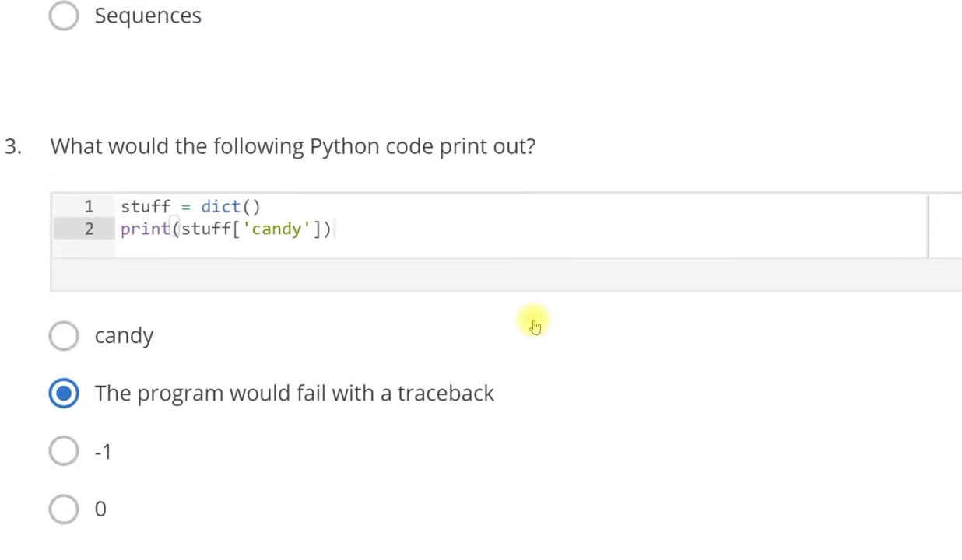
pyautogui.scroll(-1, 536, 327)
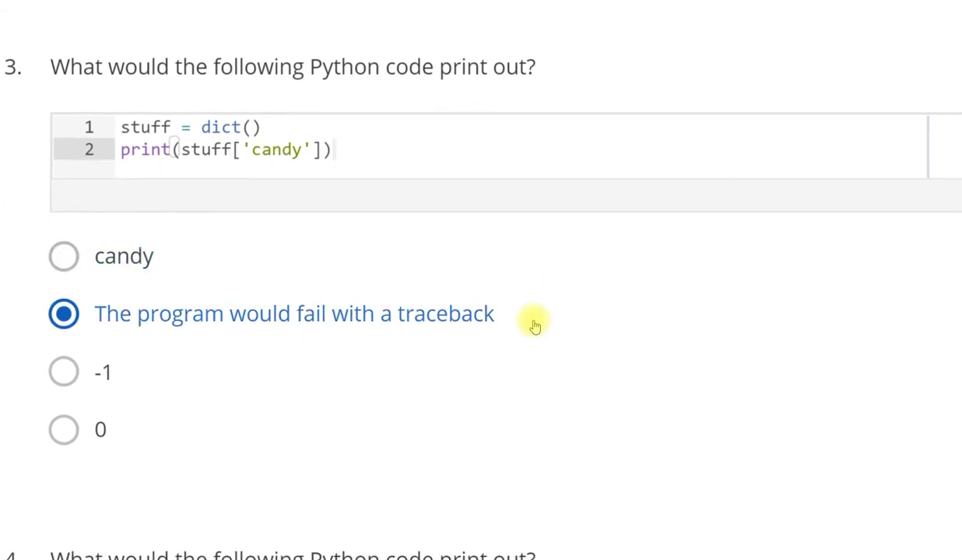
pyautogui.scroll(-6, 535, 327)
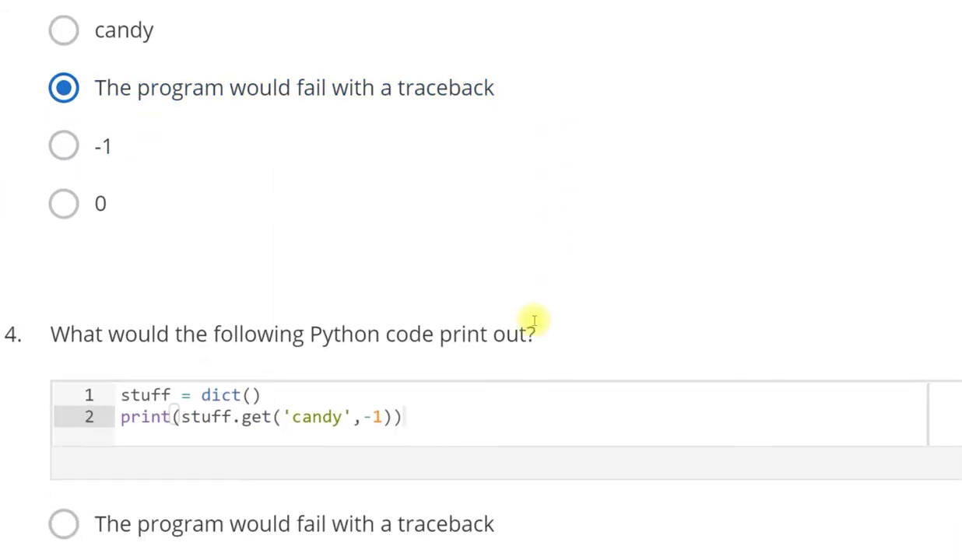
pyautogui.scroll(1, 536, 327)
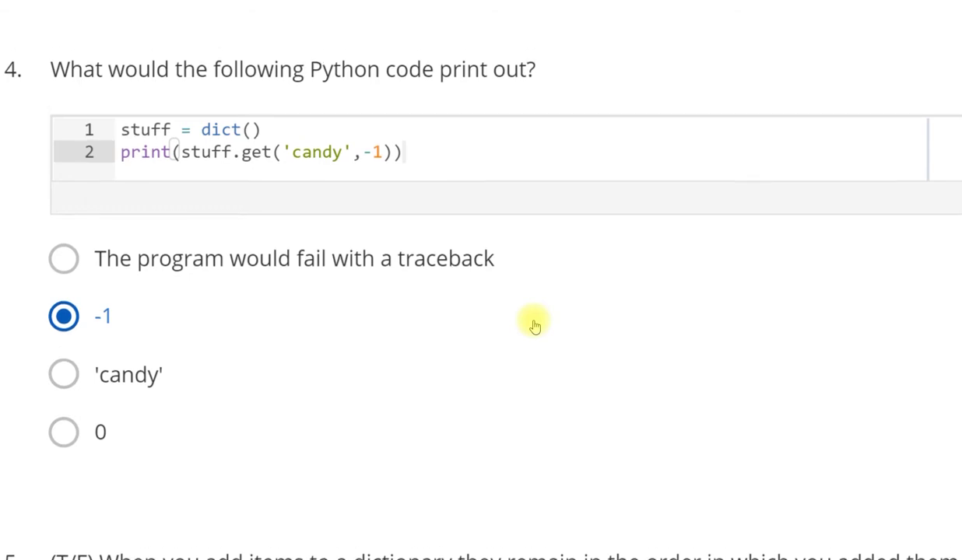
pyautogui.scroll(-5, 535, 327)
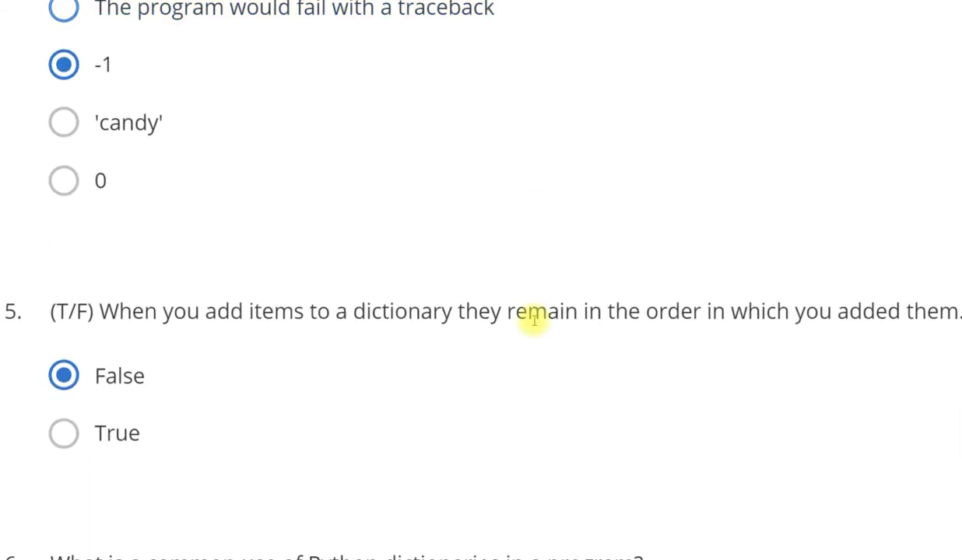
pyautogui.scroll(-4, 397, 339)
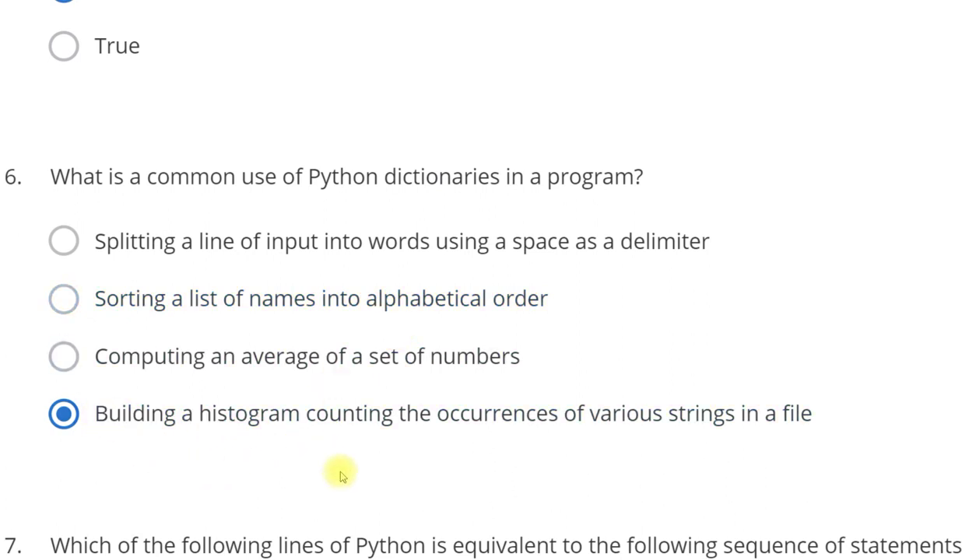
pyautogui.scroll(-5, 340, 475)
pyautogui.scroll(-3, 340, 474)
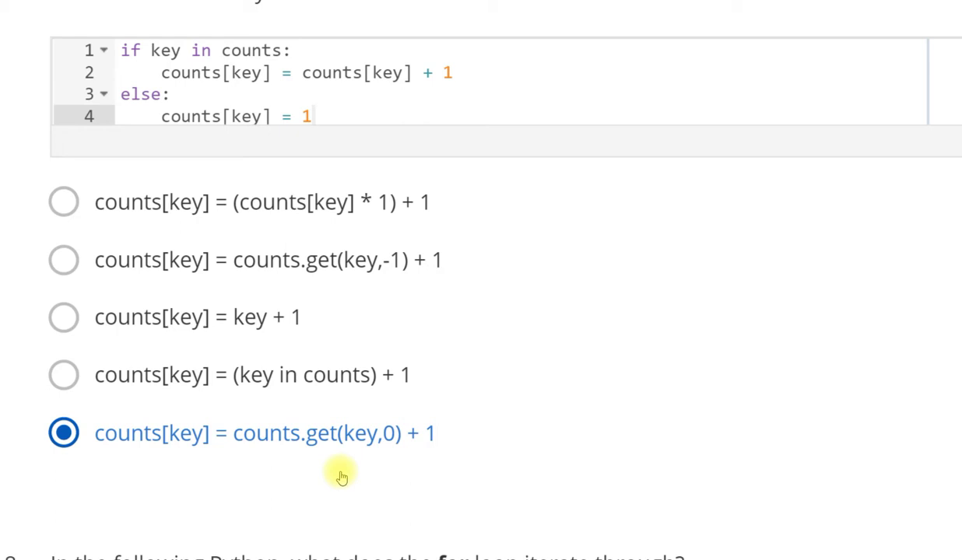
pyautogui.scroll(-6, 340, 477)
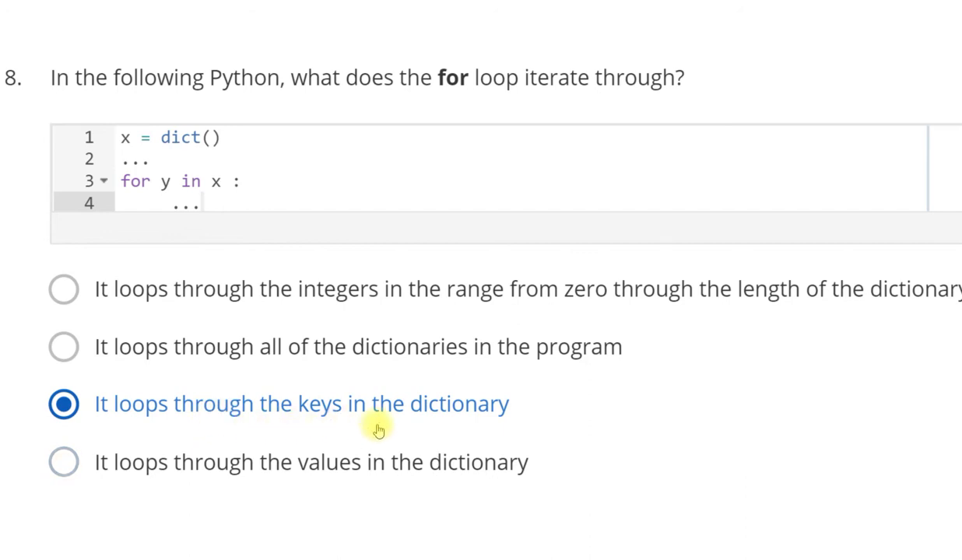
pyautogui.scroll(-5, 661, 455)
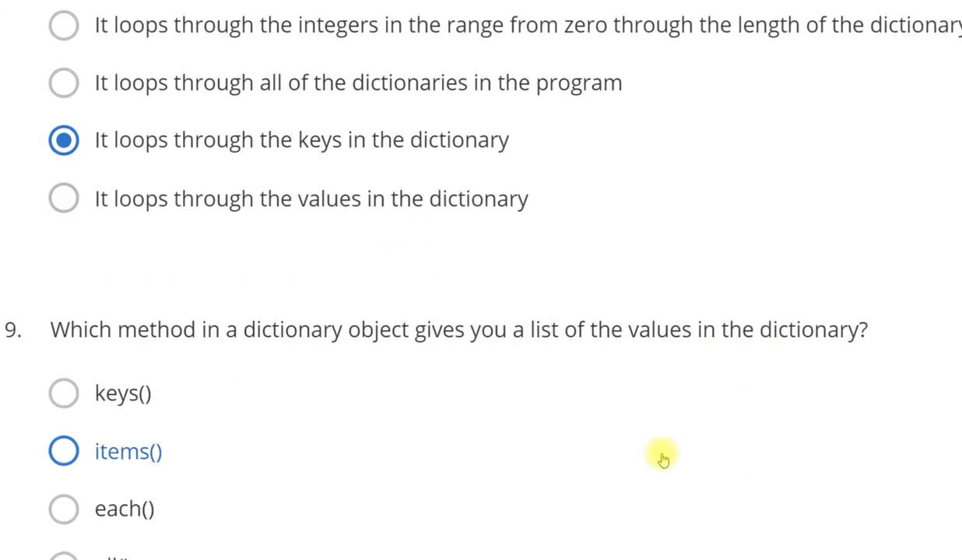
pyautogui.scroll(-6, 662, 459)
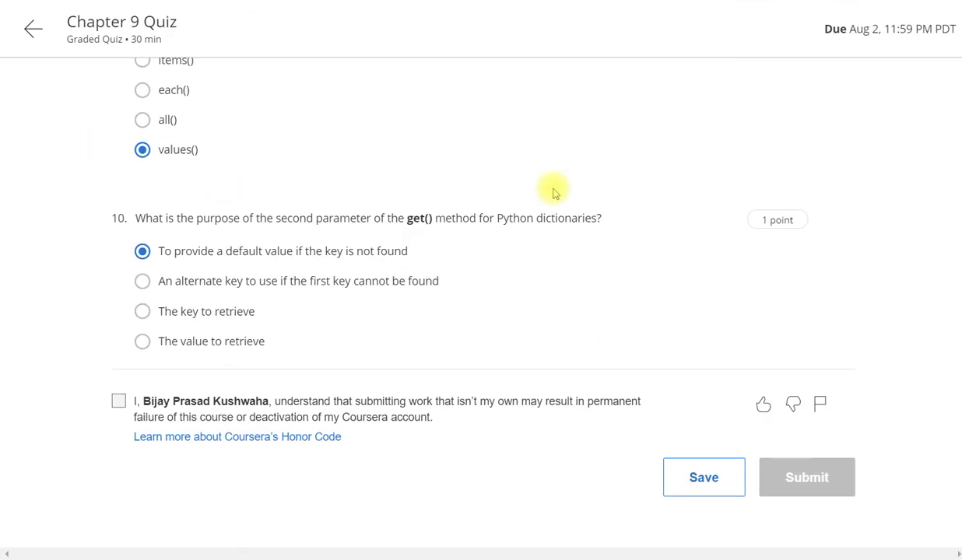
# - Review the answers, accept the honor-code pledge and submit the Chapter 9 Quiz, scoring 100%
pyautogui.scroll(20, 554, 193)
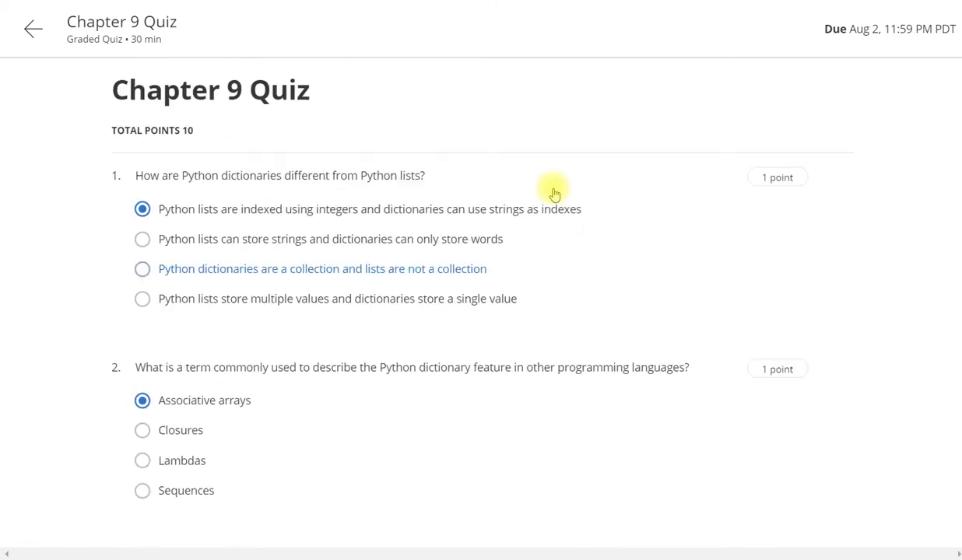
pyautogui.scroll(-3, 504, 342)
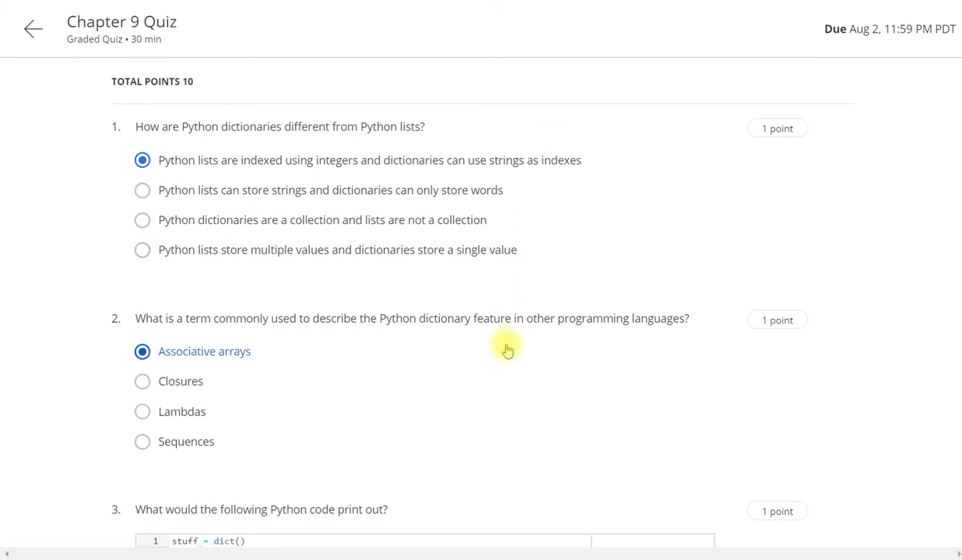
pyautogui.scroll(-8, 507, 350)
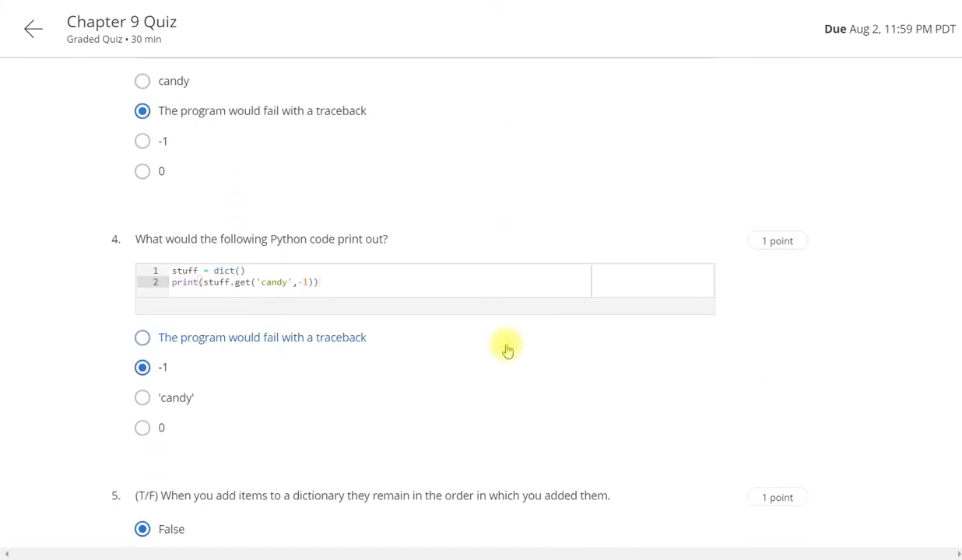
pyautogui.scroll(-10, 507, 350)
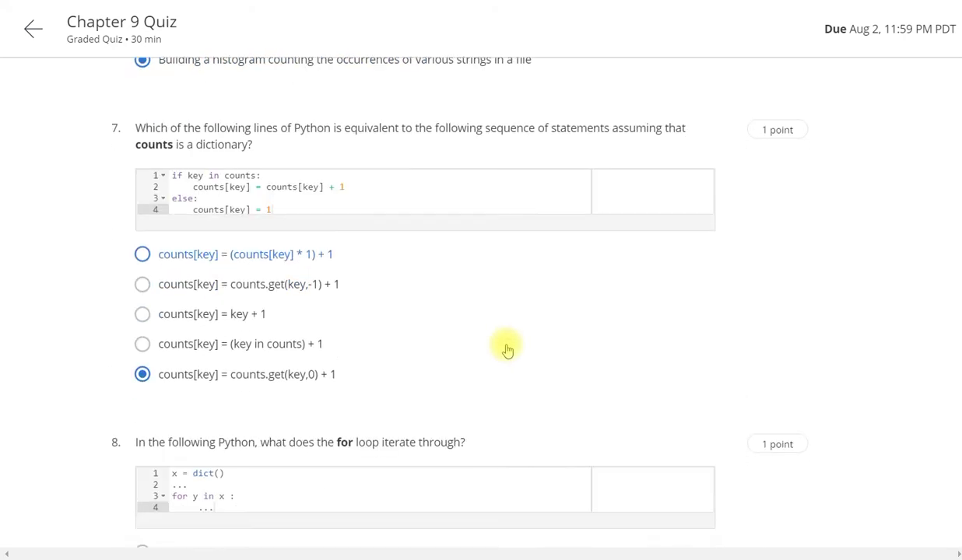
pyautogui.scroll(-6, 506, 350)
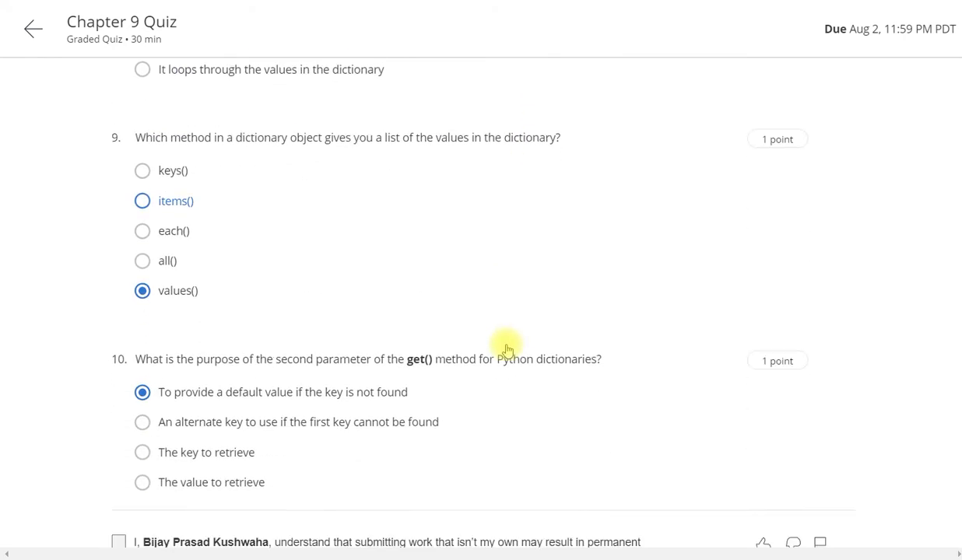
pyautogui.scroll(-2, 506, 350)
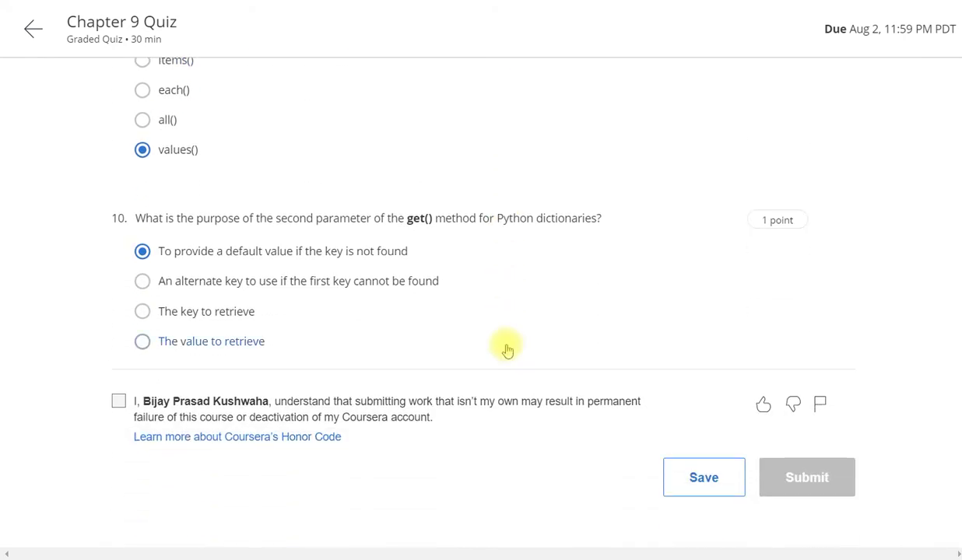
pyautogui.click(117, 401)
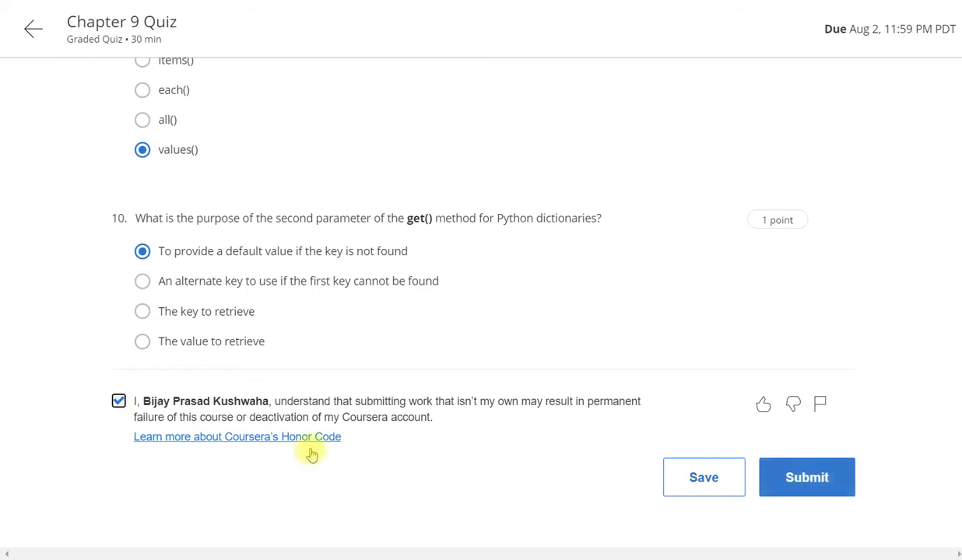
pyautogui.click(824, 467)
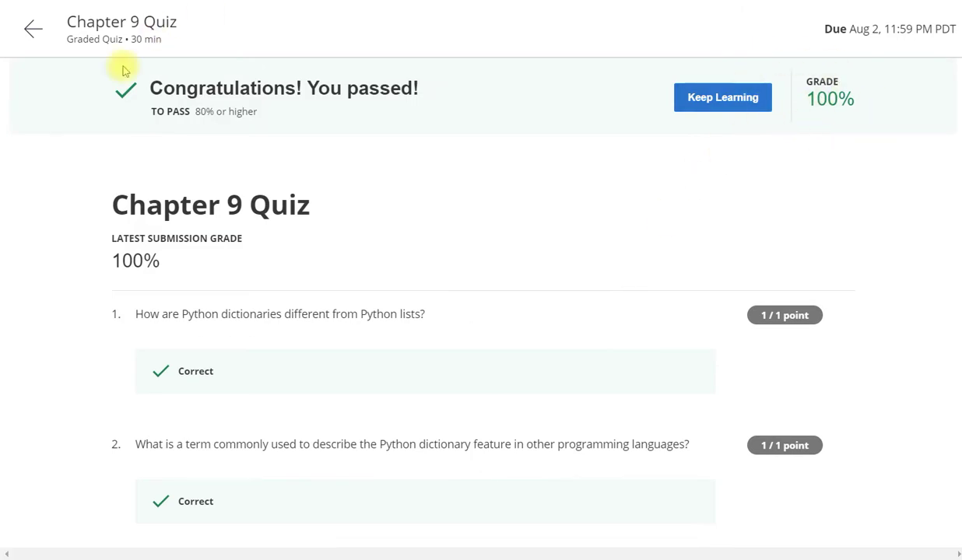
# - Return to the course outline and open Assignment 9.4 under Assignment: Chapter 9
pyautogui.click(26, 25)
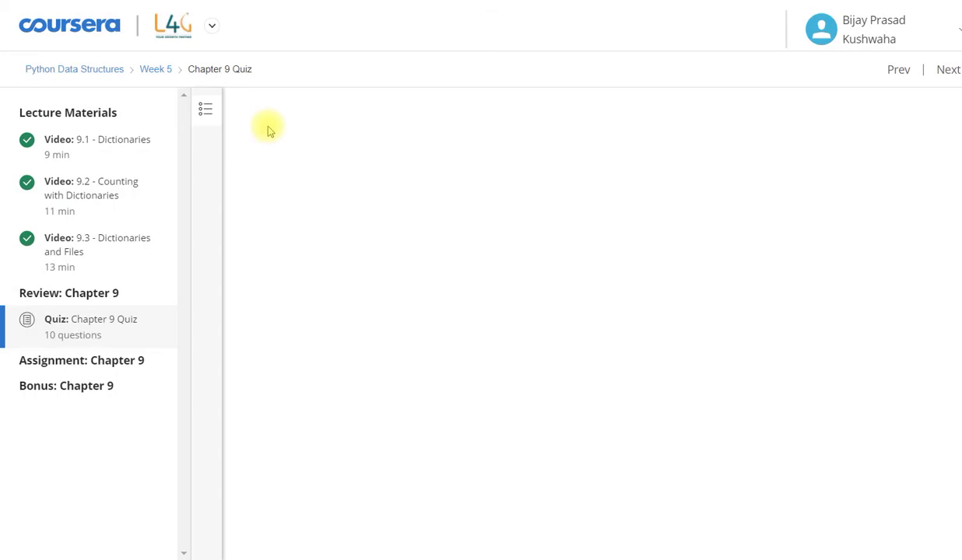
pyautogui.click(105, 362)
pyautogui.click(78, 394)
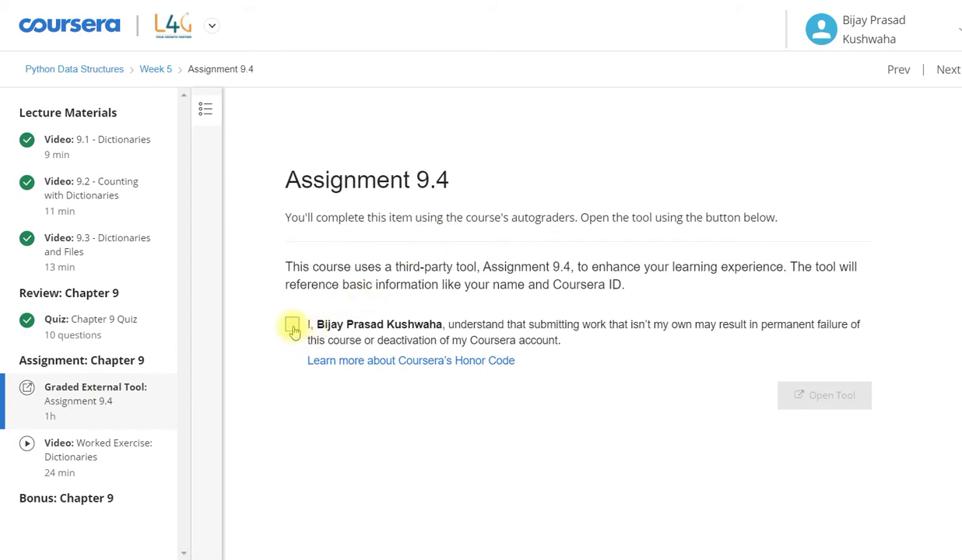
# - Launch the Assignment 9.4 autograder and run Check Code with input file mbox-short.txt
pyautogui.click(292, 326)
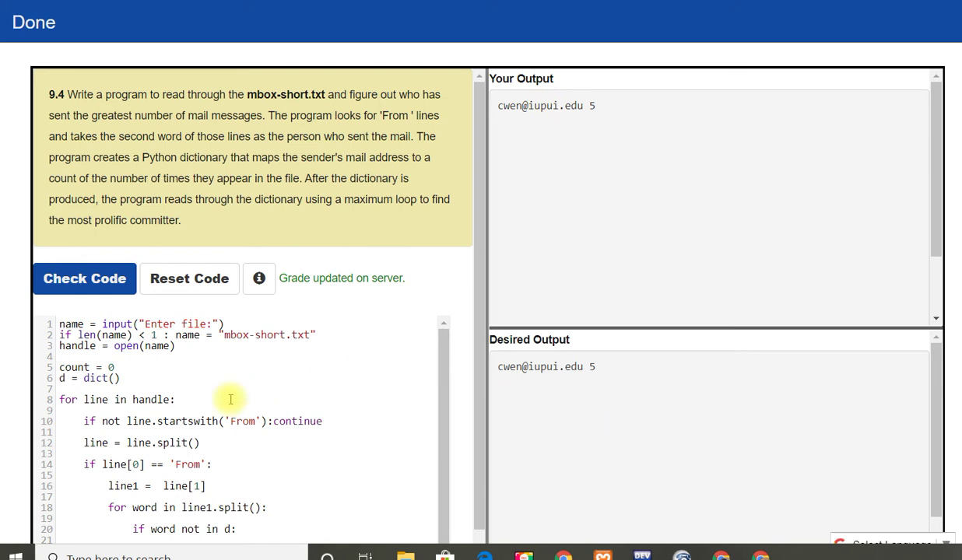
pyautogui.click(95, 280)
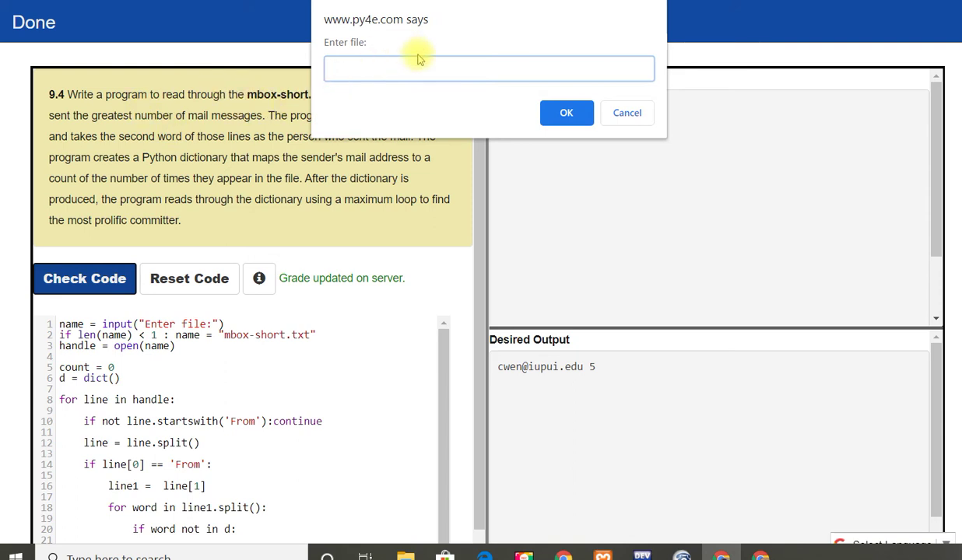
pyautogui.write('mbox-short.txt')
pyautogui.click(569, 113)
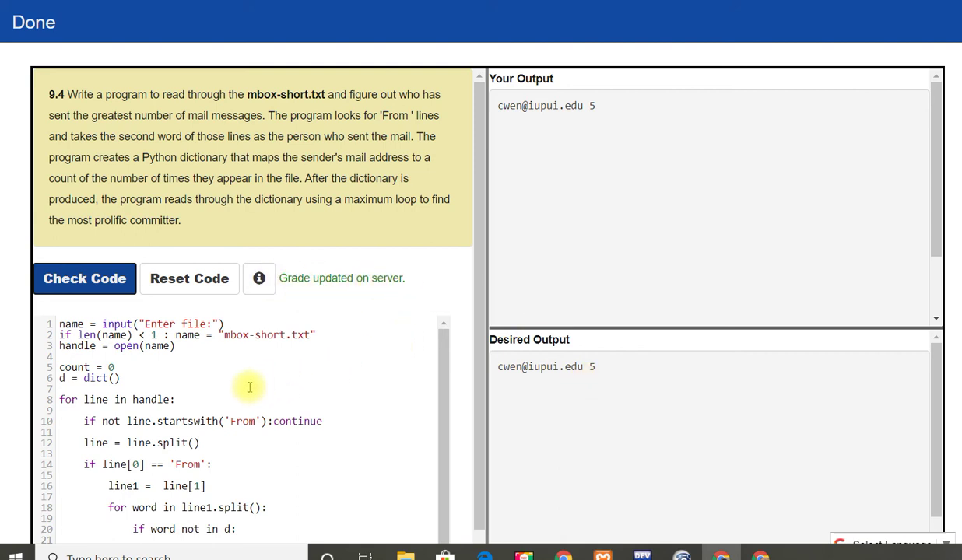
# - Review the graded code and confirm Your Output matches Desired Output at normal zoom
pyautogui.scroll(-1, 249, 387)
pyautogui.scroll(1, 249, 387)
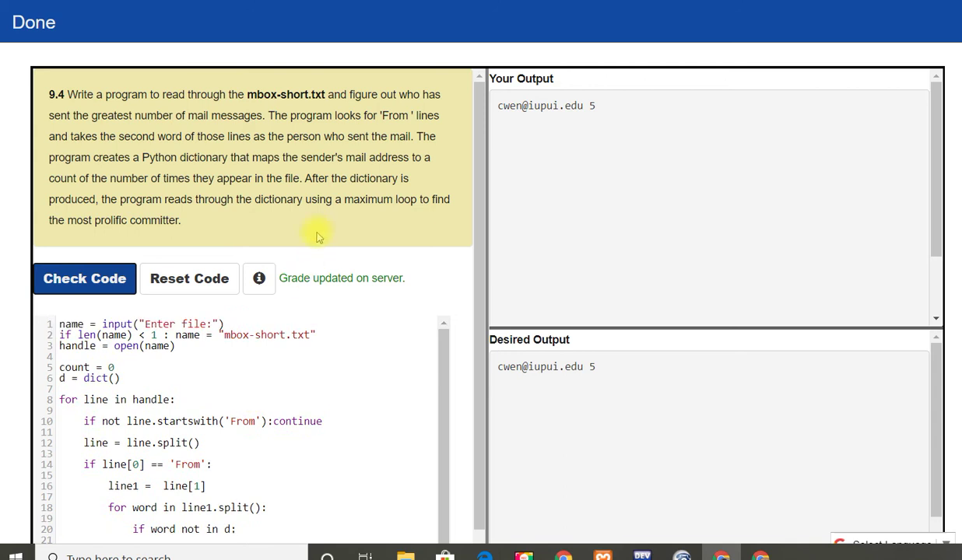
pyautogui.scroll(-3, 318, 231)
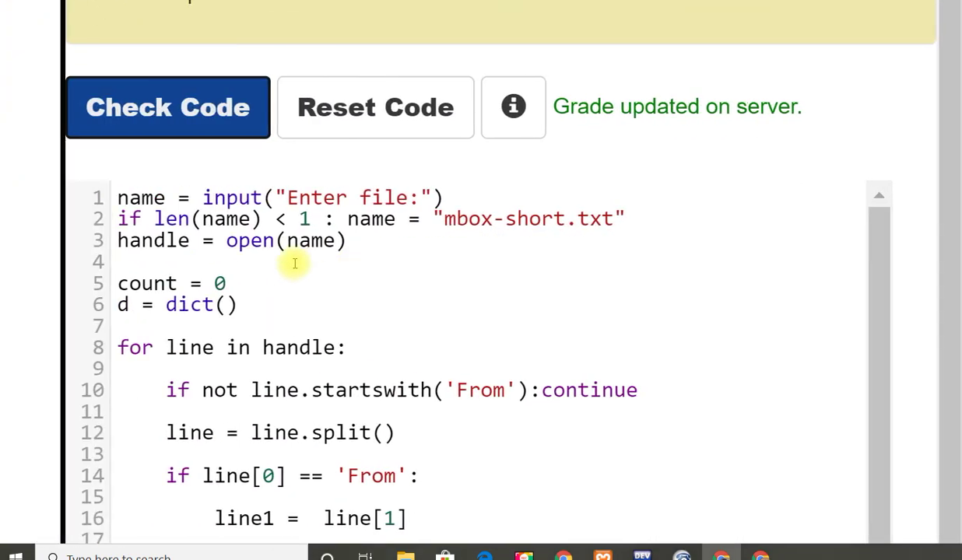
pyautogui.scroll(-2, 295, 263)
pyautogui.scroll(2, 295, 264)
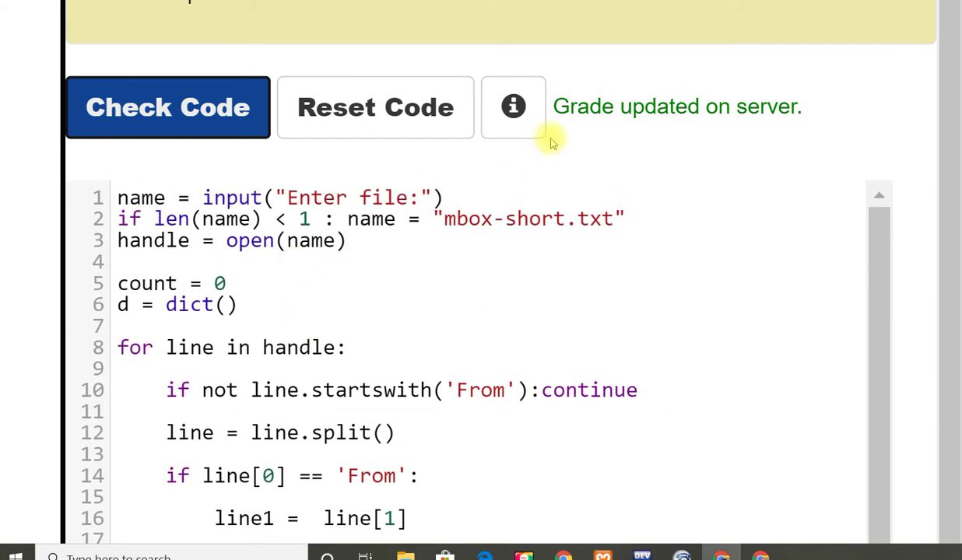
pyautogui.scroll(-3, 630, 70)
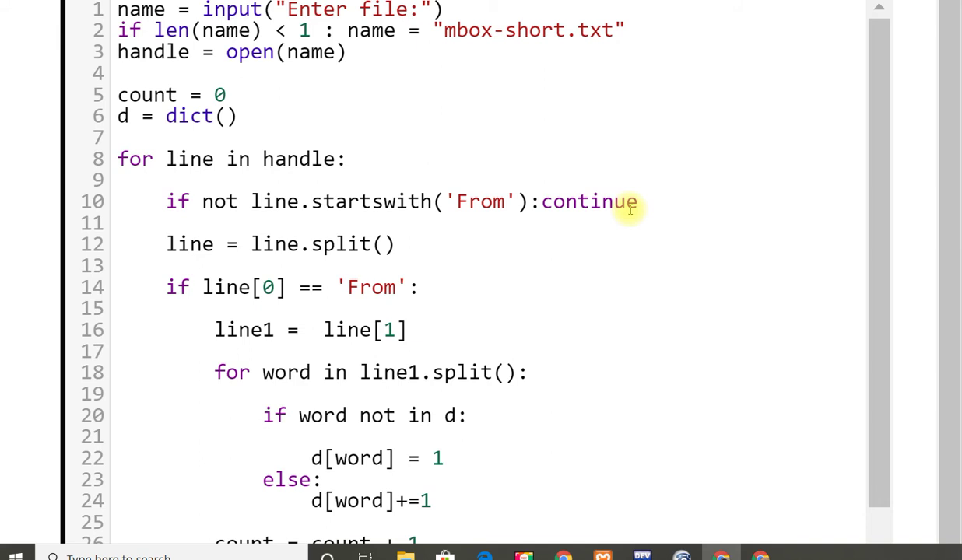
pyautogui.scroll(-3, 630, 209)
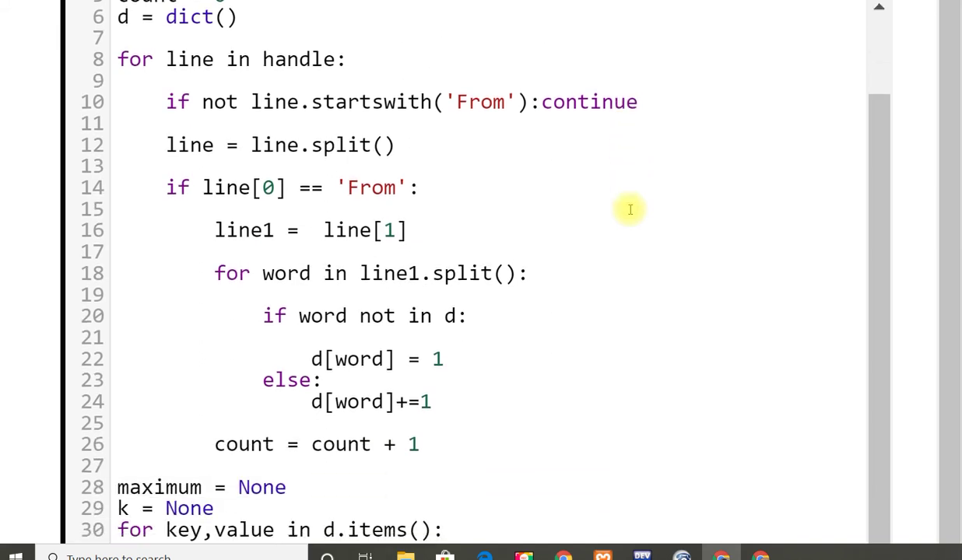
pyautogui.scroll(-1, 630, 208)
pyautogui.scroll(-3, 630, 208)
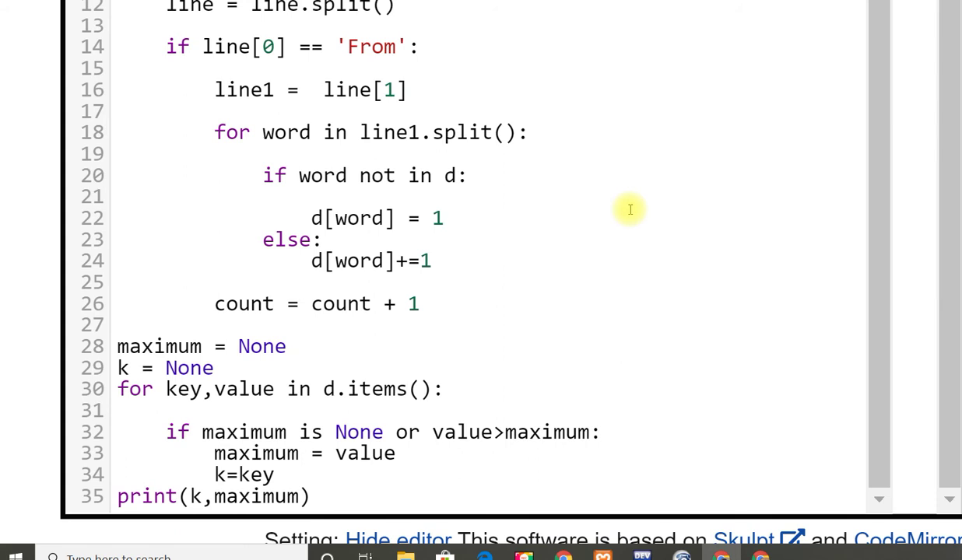
pyautogui.scroll(3, 631, 222)
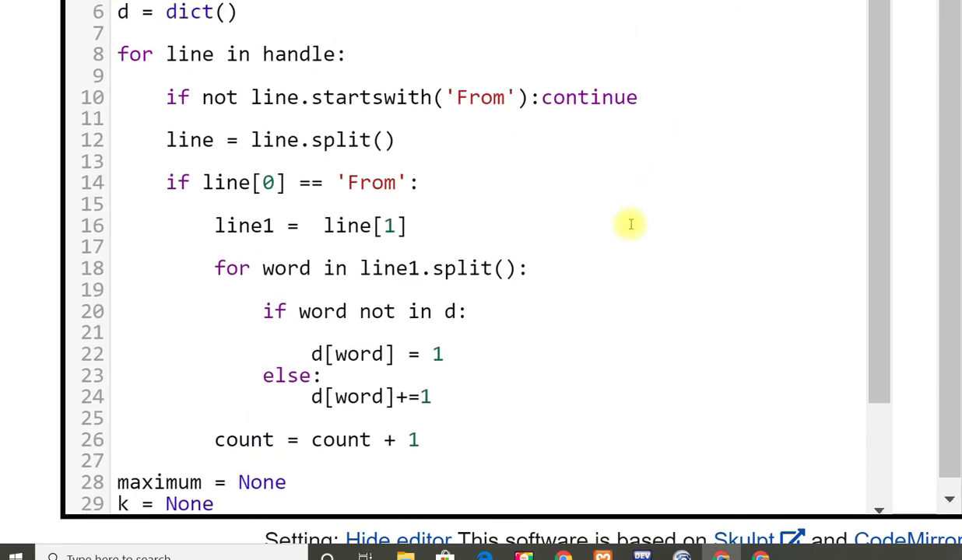
pyautogui.scroll(5, 630, 224)
pyautogui.scroll(-1, 630, 224)
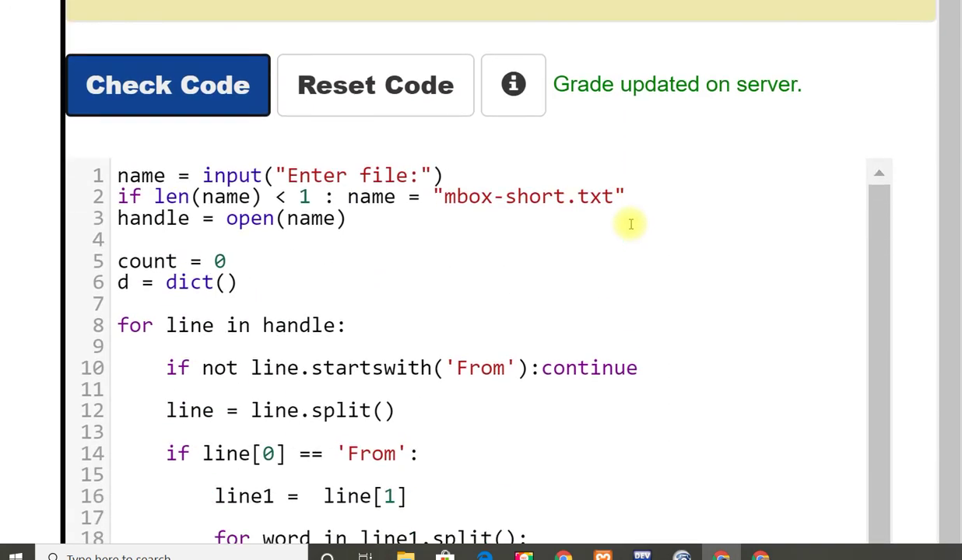
pyautogui.scroll(-3, 630, 224)
pyautogui.scroll(-5, 630, 224)
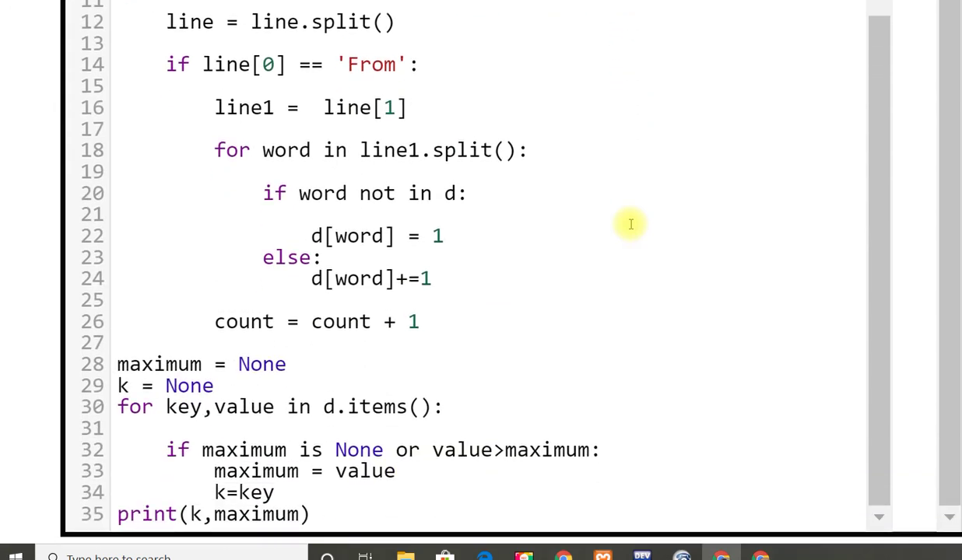
pyautogui.scroll(3, 630, 224)
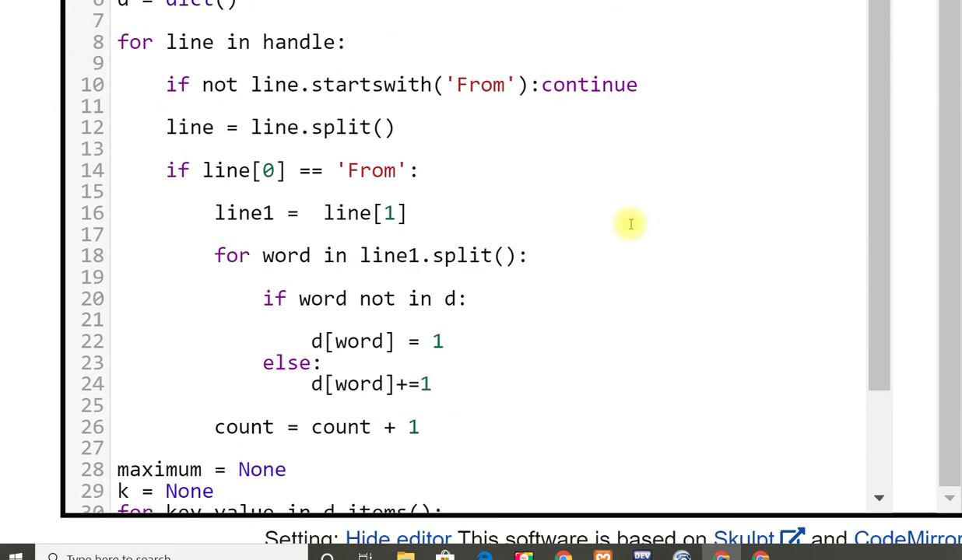
pyautogui.scroll(5, 630, 224)
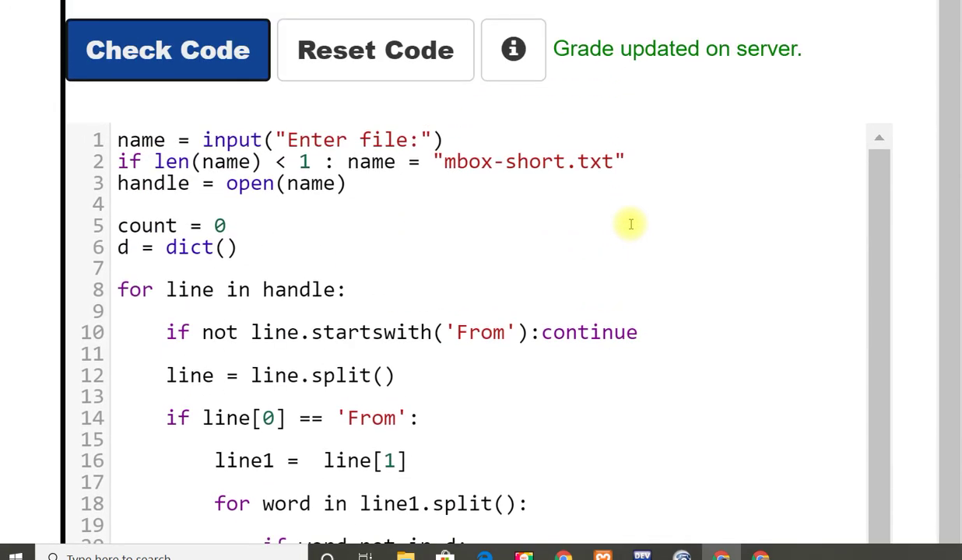
pyautogui.scroll(4, 631, 224)
pyautogui.hotkey('ctrl', '0')
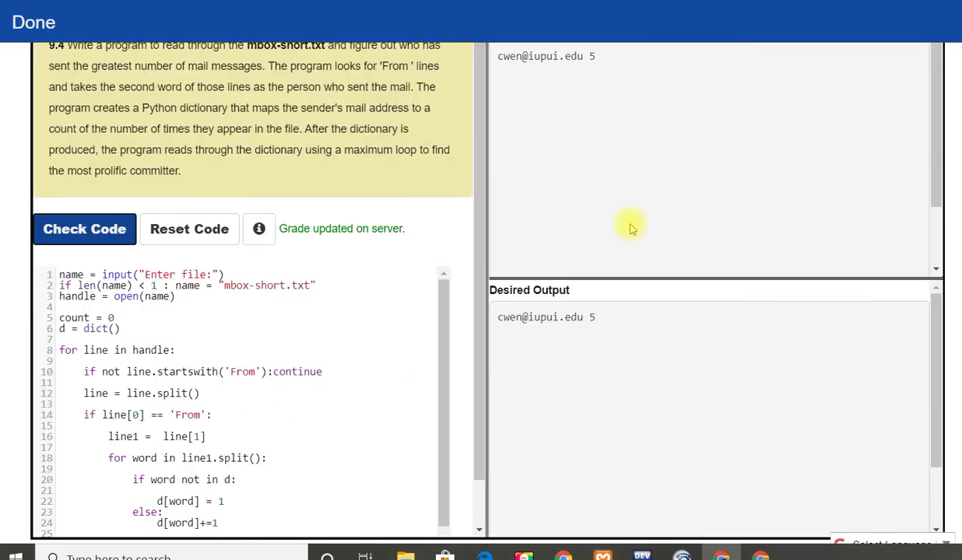
# - Leave the autograder, then play the Worked Exercise: Dictionaries video and skip to its end
pyautogui.click(43, 25)
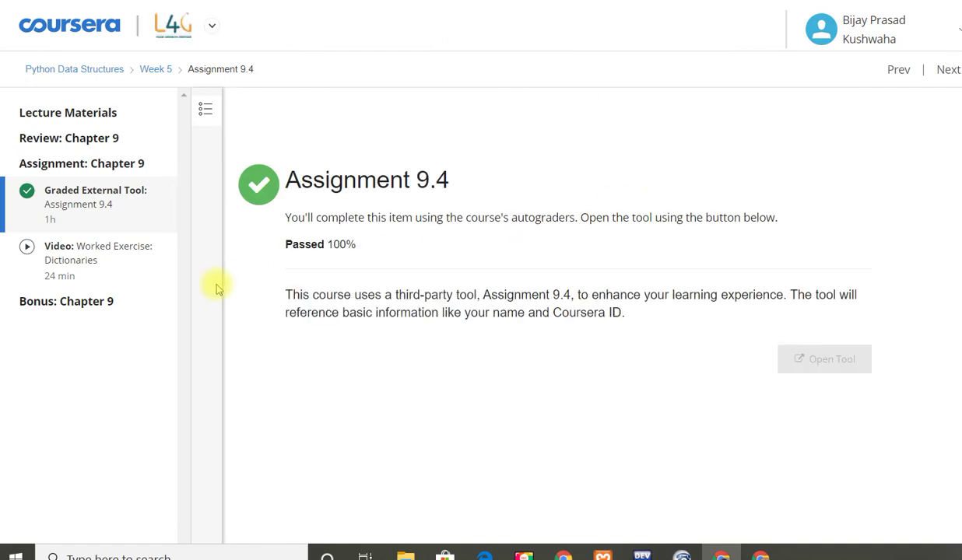
pyautogui.click(121, 272)
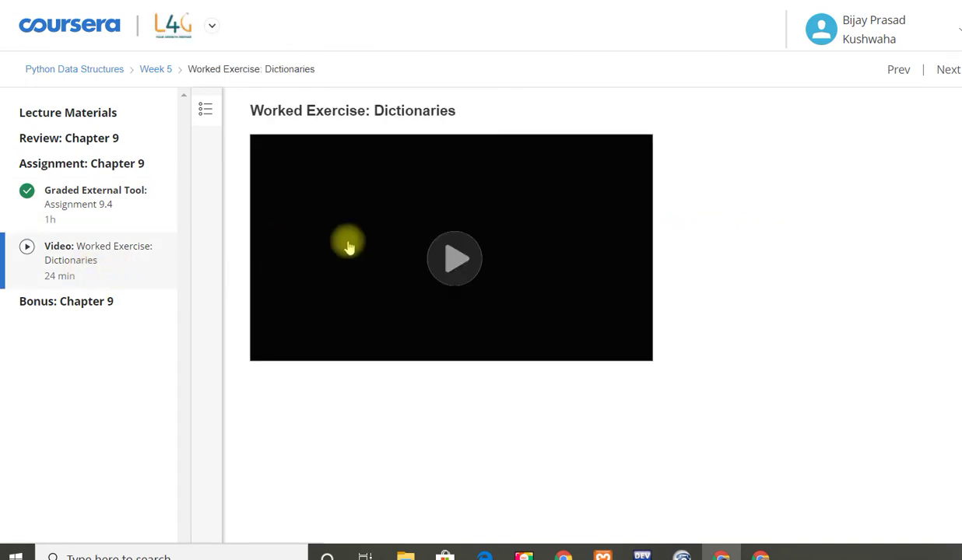
pyautogui.click(439, 257)
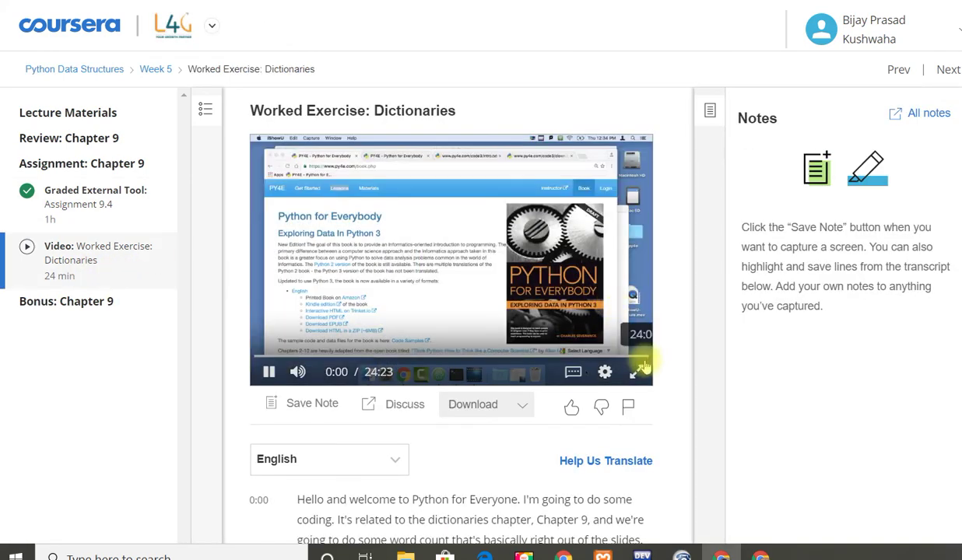
pyautogui.click(647, 358)
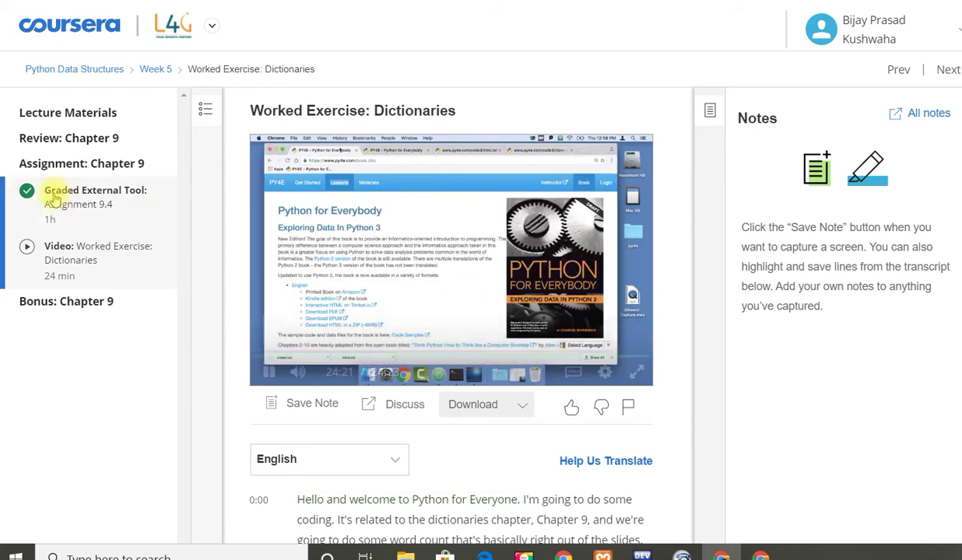
# - Expand Bonus: Chapter 9 and play the Office Hours - Amsterdam video through to its end
pyautogui.click(69, 301)
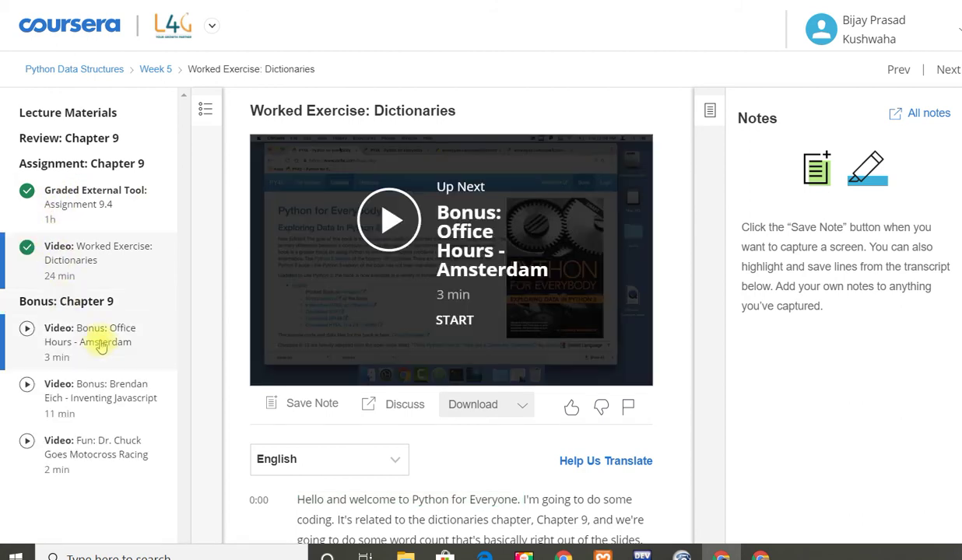
pyautogui.click(101, 355)
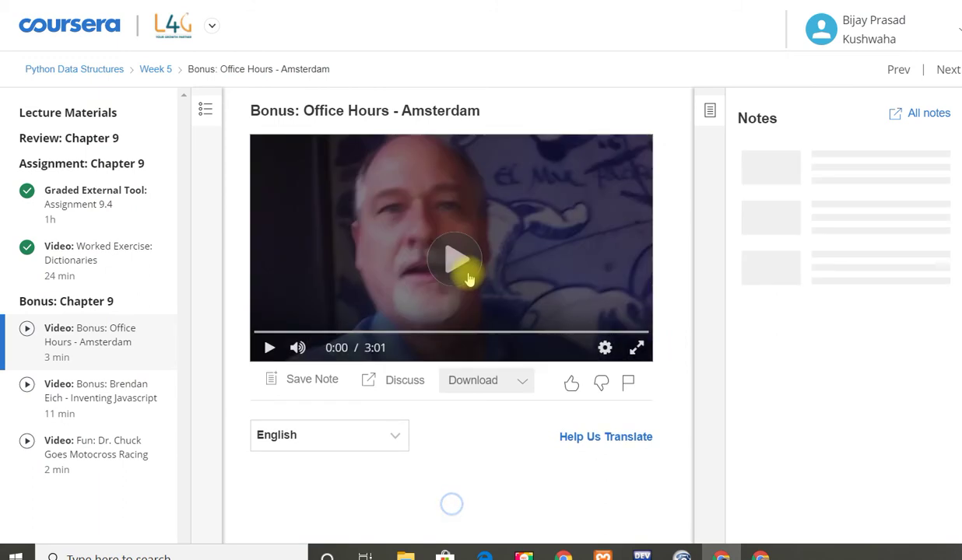
pyautogui.click(646, 332)
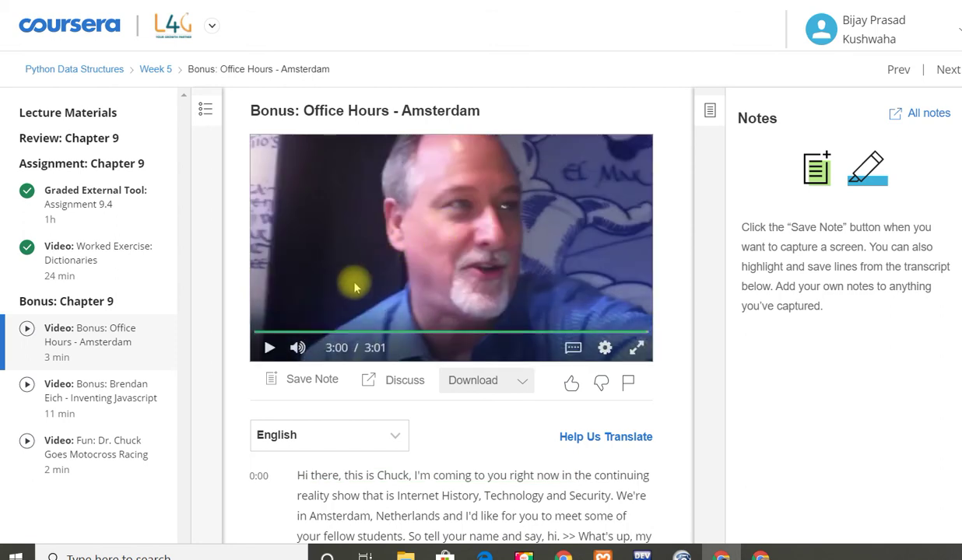
pyautogui.click(269, 348)
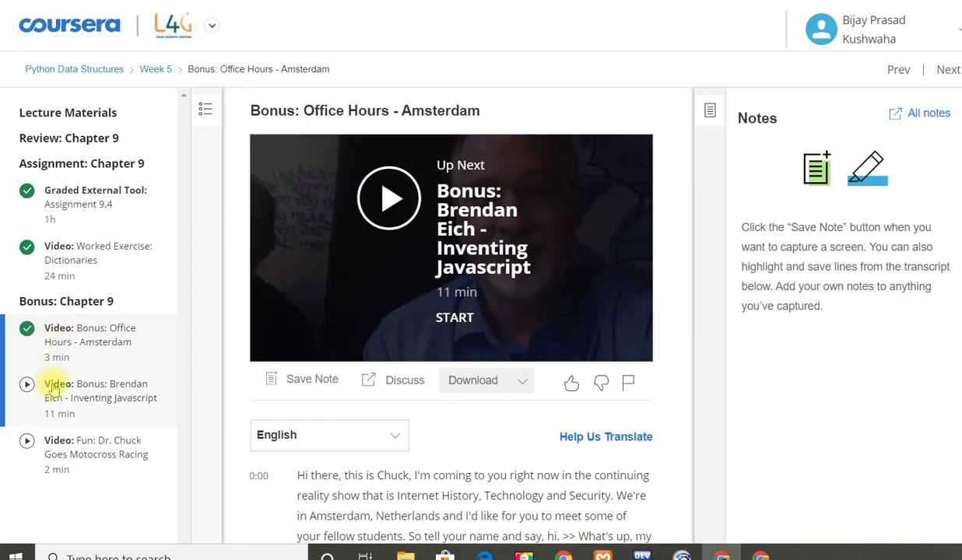
# - Play the Inventing Javascript and motocross racing bonus videos, skipping each to its end
pyautogui.click(56, 386)
pyautogui.click(450, 259)
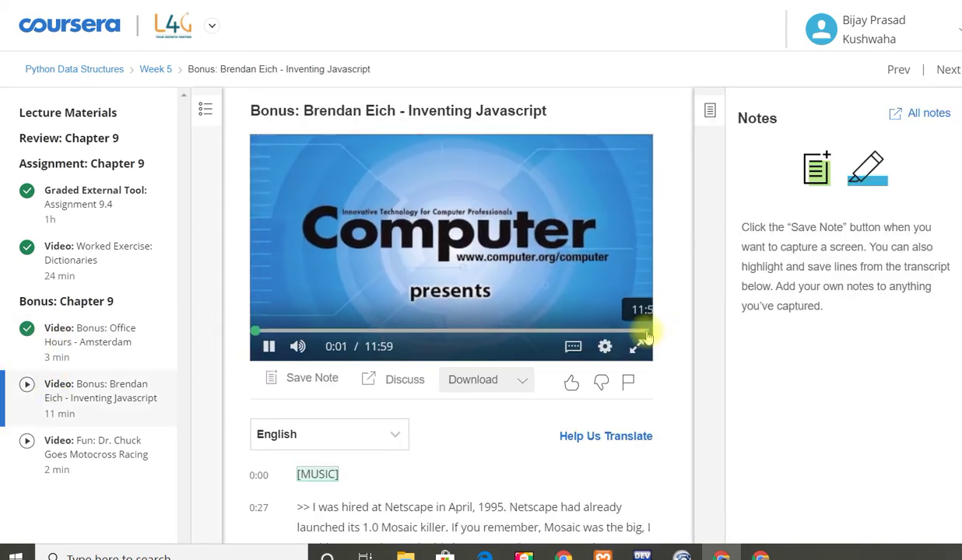
pyautogui.click(646, 332)
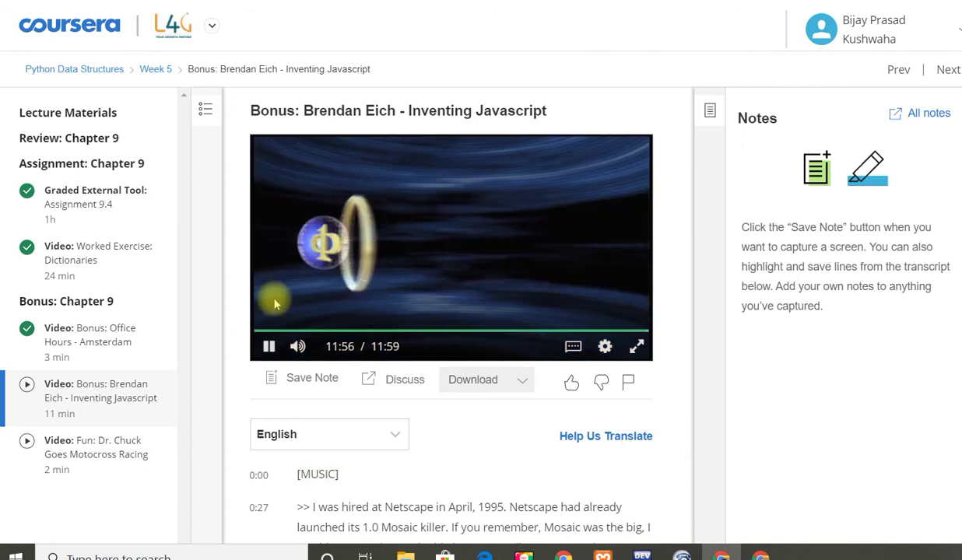
pyautogui.click(69, 442)
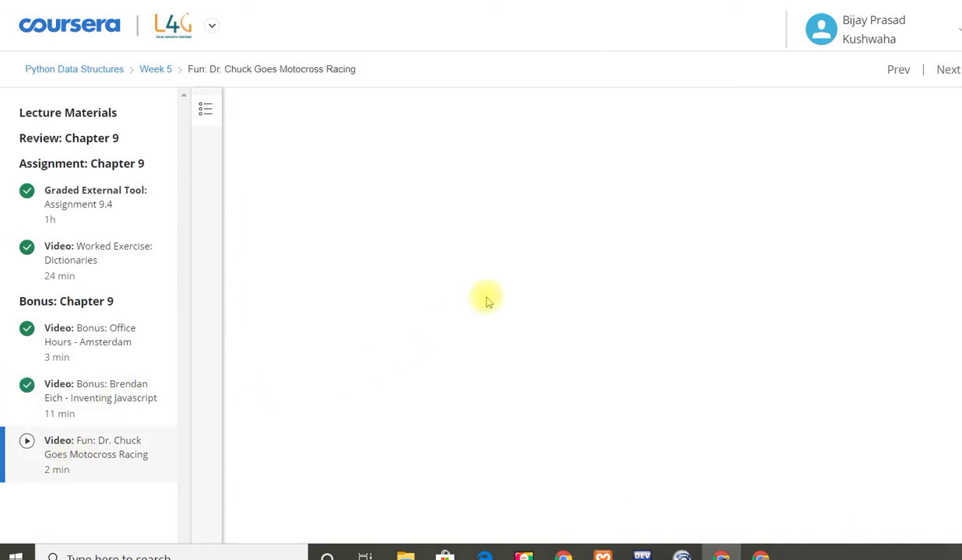
pyautogui.click(455, 294)
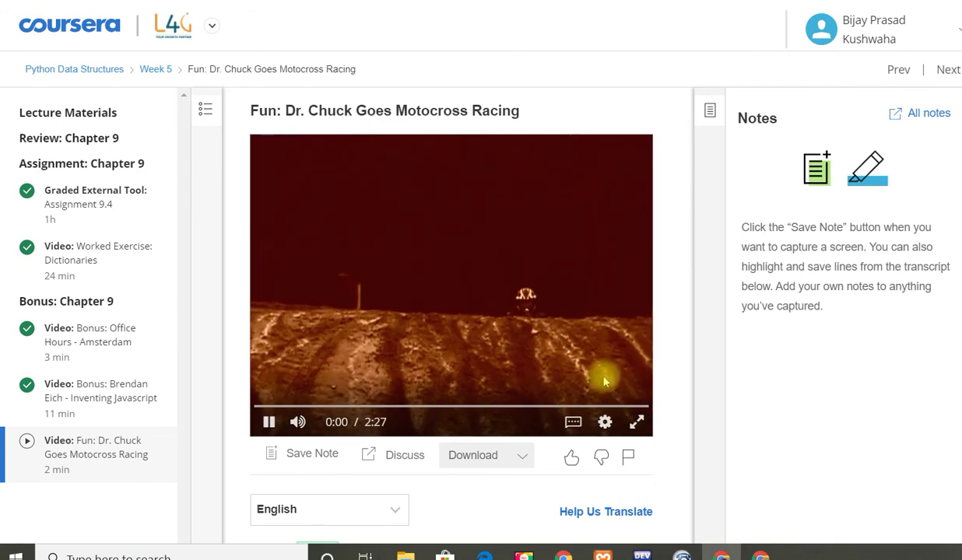
pyautogui.click(643, 406)
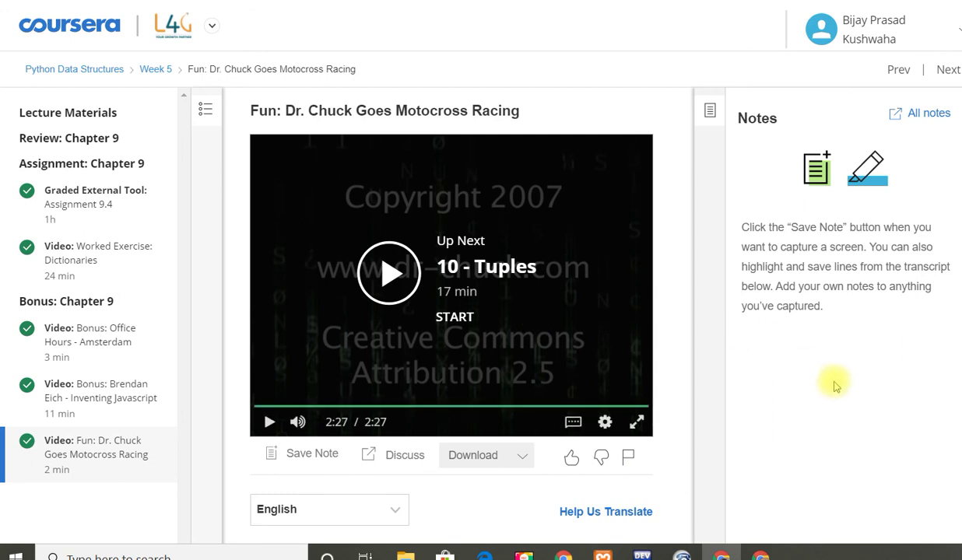
# - Advance to the 10 - Tuples lecture video in Week 6
pyautogui.click(948, 70)
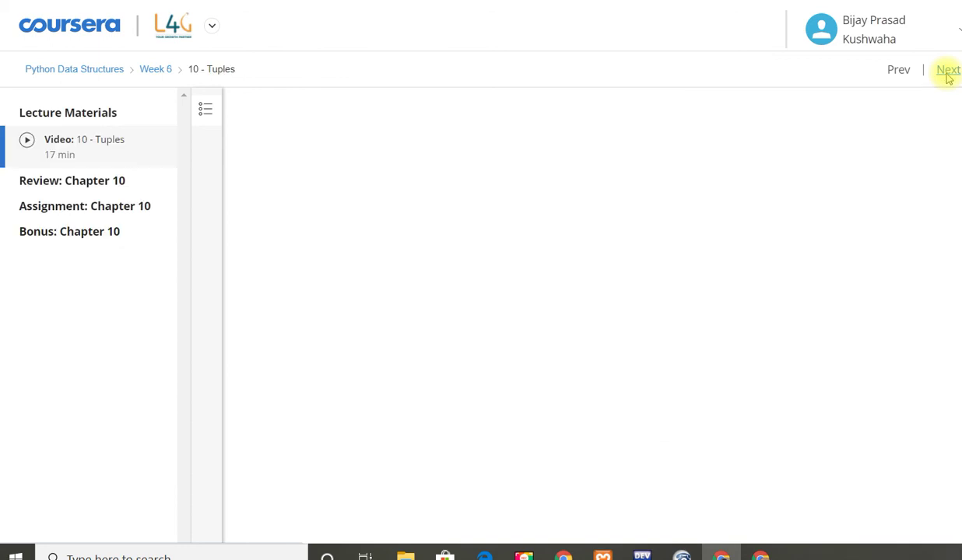